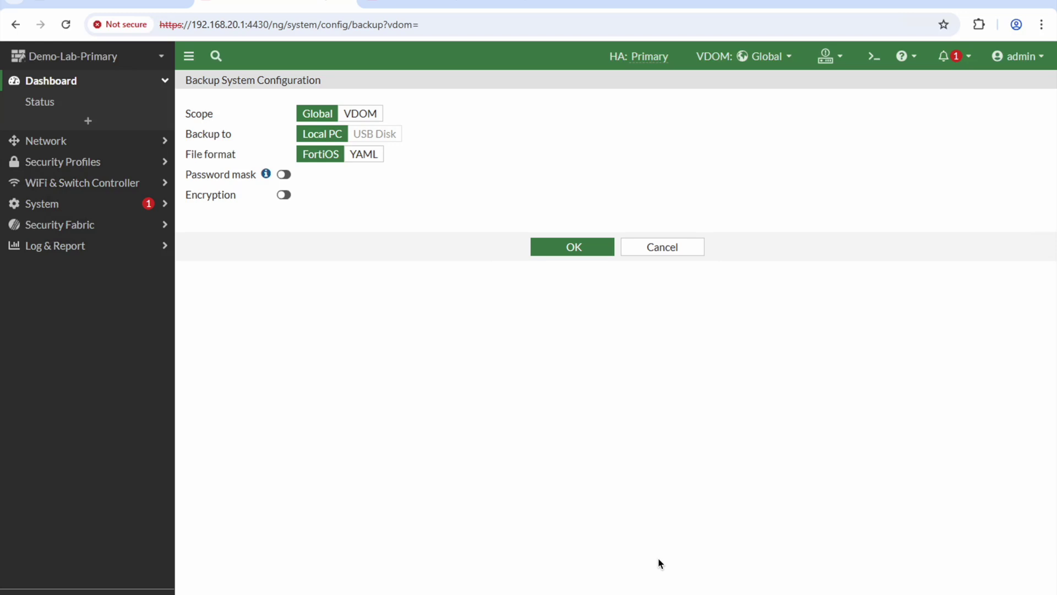
# Save Demo-Lab-Primary's global FortiOS-format configuration backup to the local PC as a .conf file
pyautogui.click(125, 2)
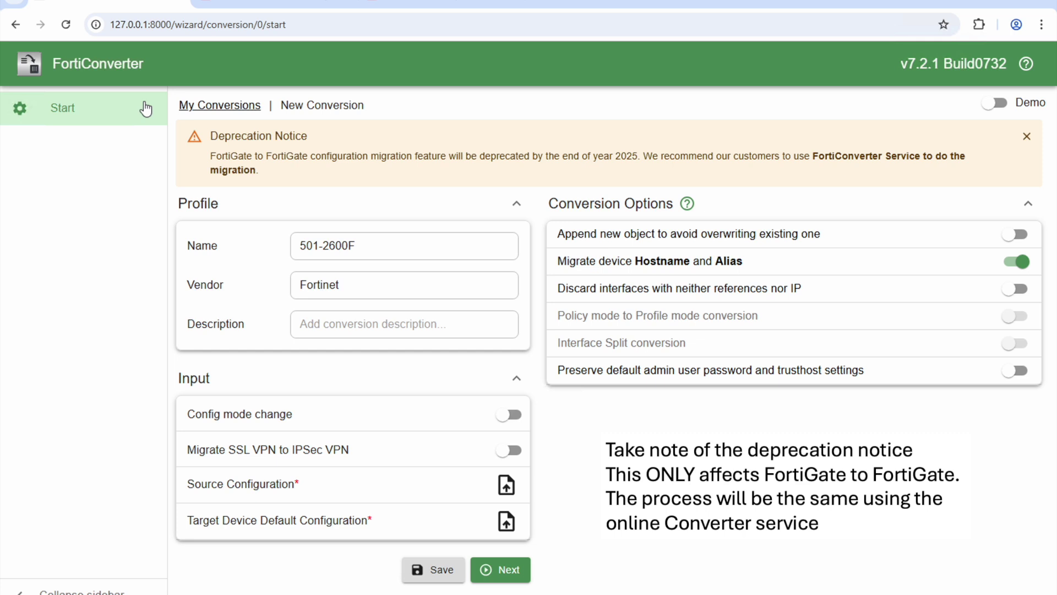
pyautogui.click(251, 4)
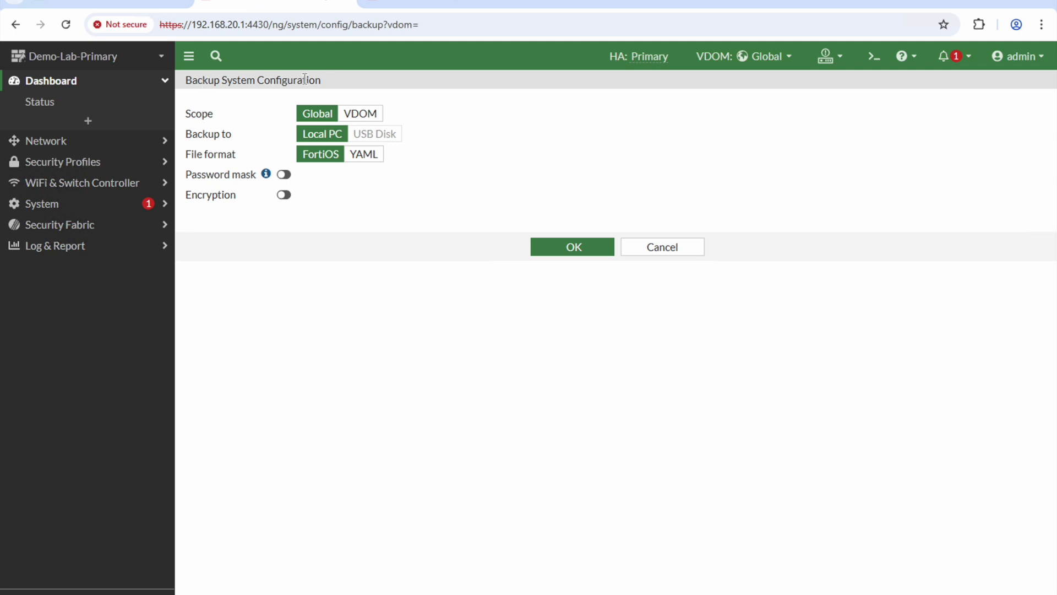
pyautogui.moveTo(642, 53)
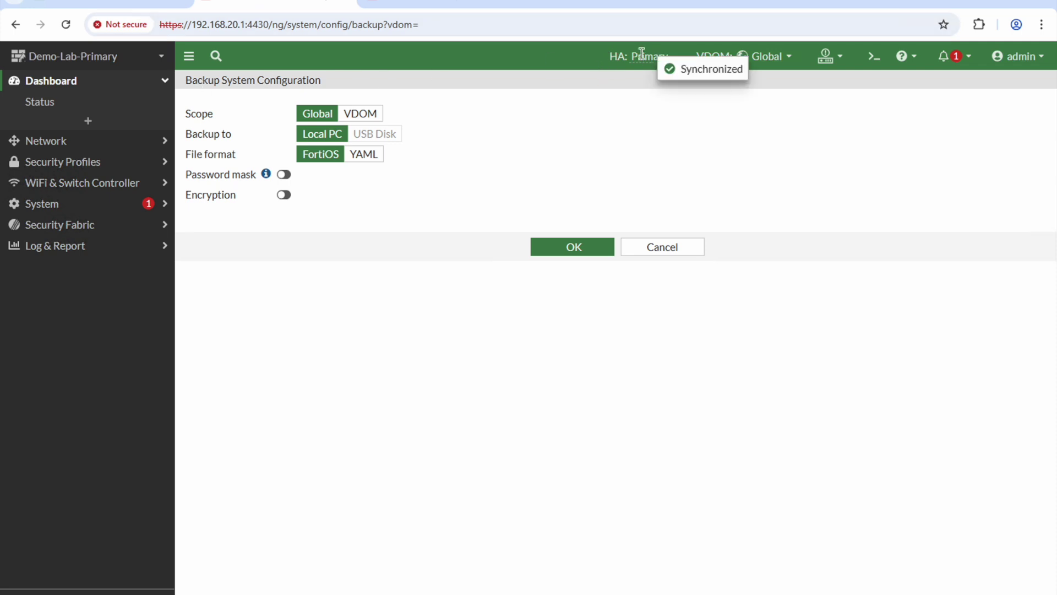
pyautogui.click(1023, 57)
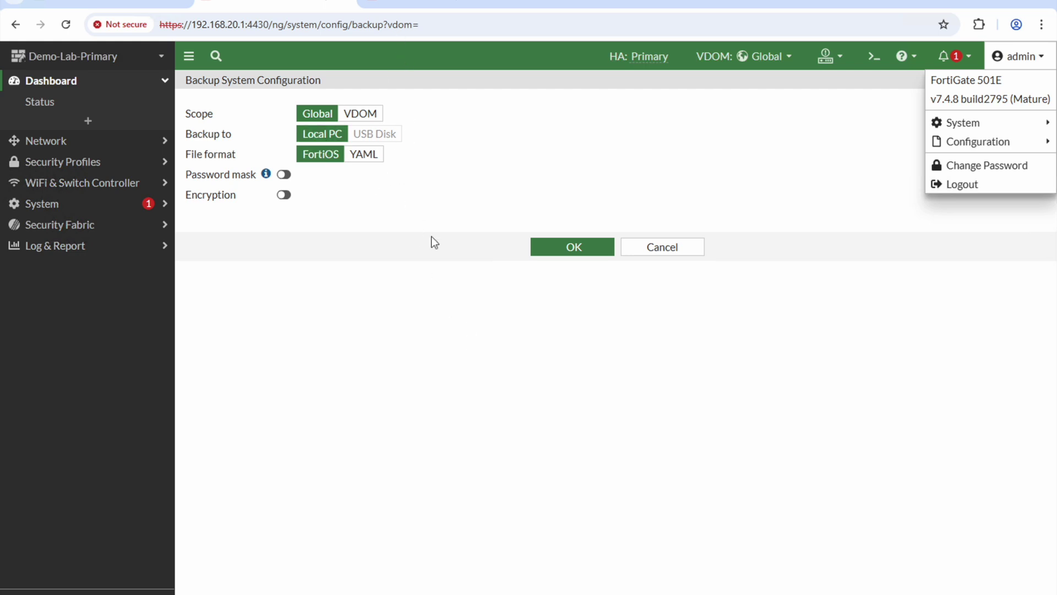
pyautogui.click(446, 4)
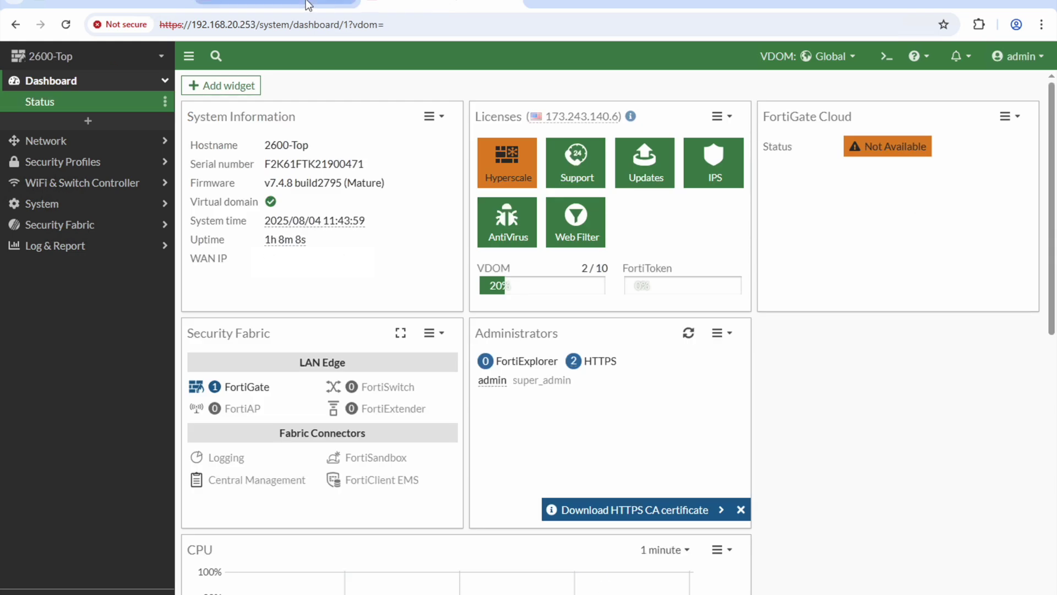
pyautogui.moveTo(256, 6)
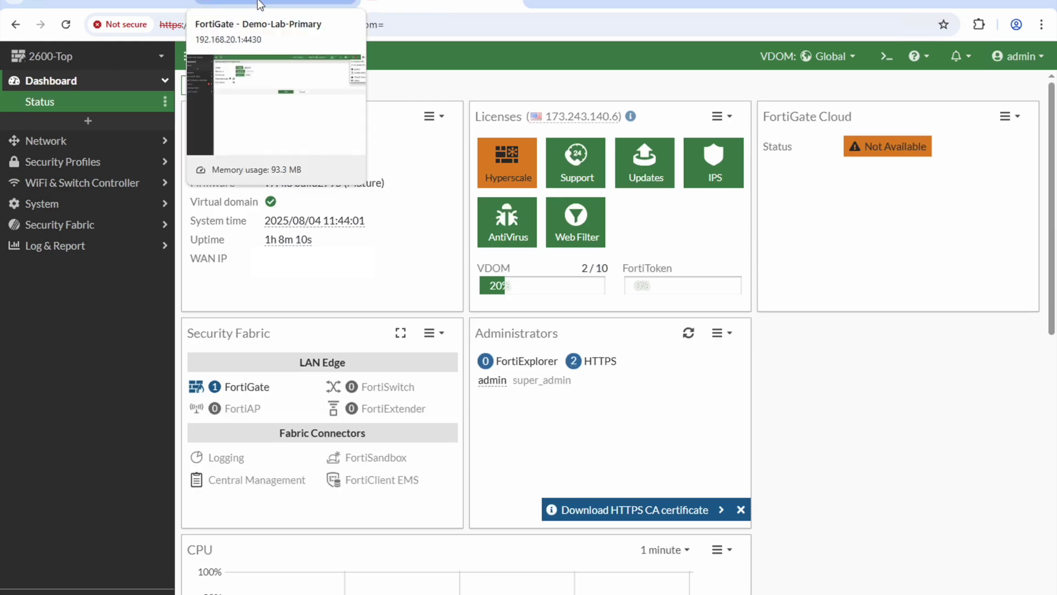
pyautogui.click(260, 5)
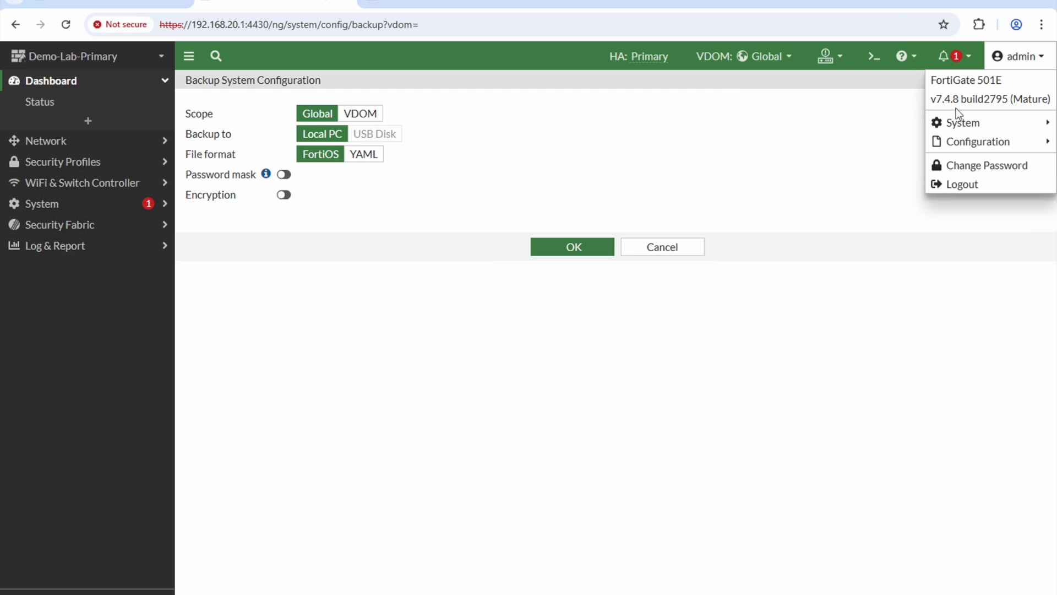
pyautogui.moveTo(956, 143)
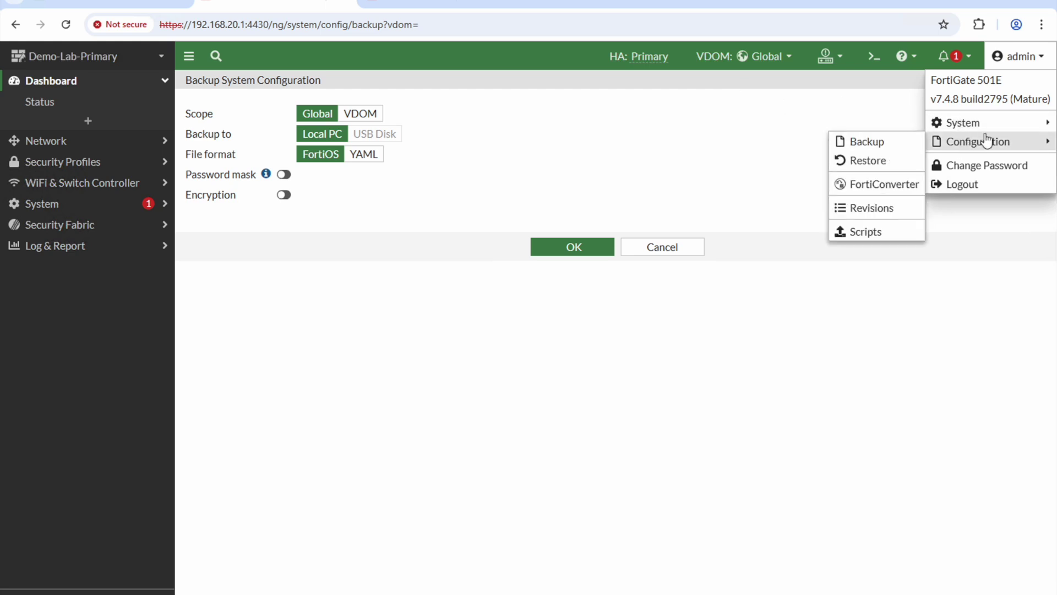
pyautogui.click(891, 142)
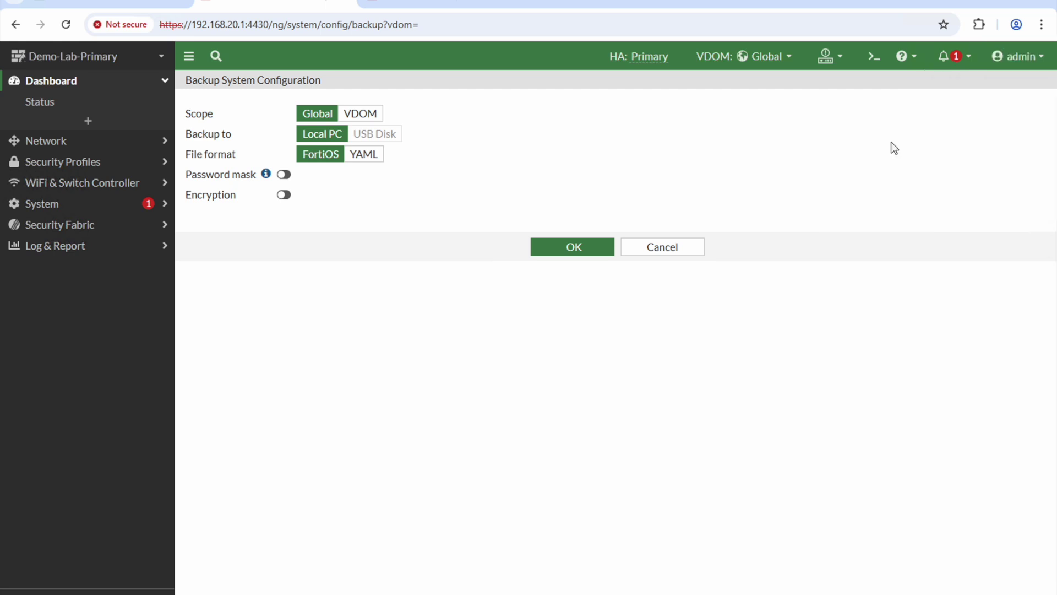
pyautogui.click(593, 251)
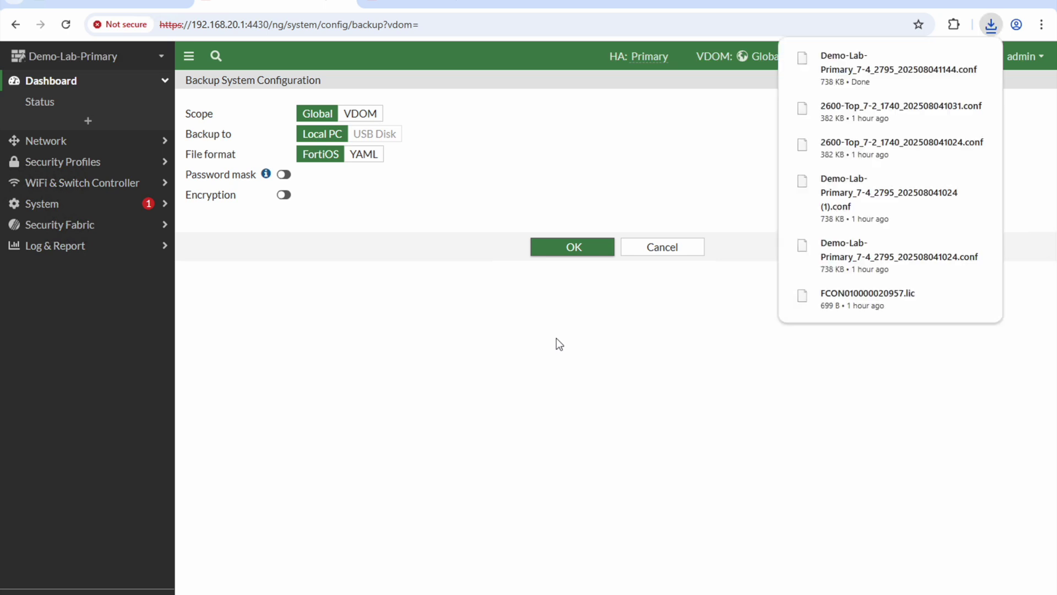
pyautogui.click(453, 6)
# Back up the 2600-Top configuration with Global scope, Local PC and FortiOS format
pyautogui.click(1016, 55)
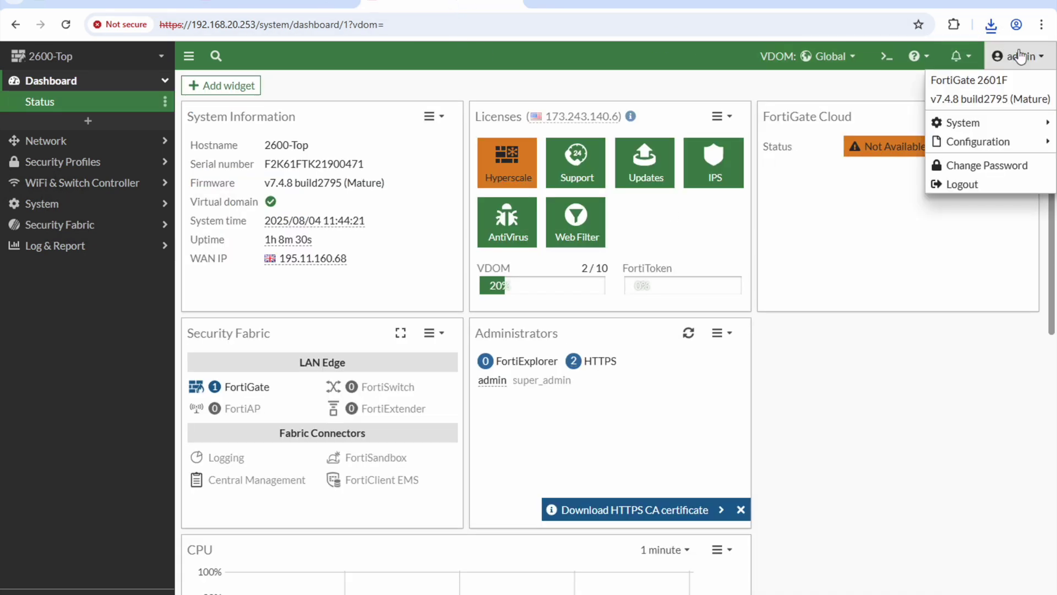
pyautogui.moveTo(976, 145)
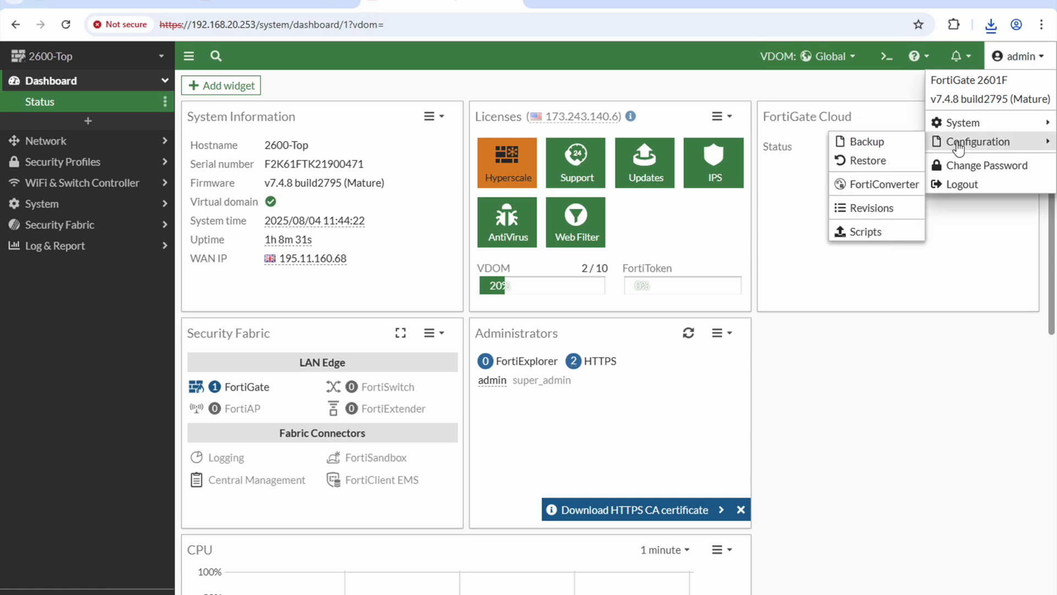
pyautogui.click(896, 149)
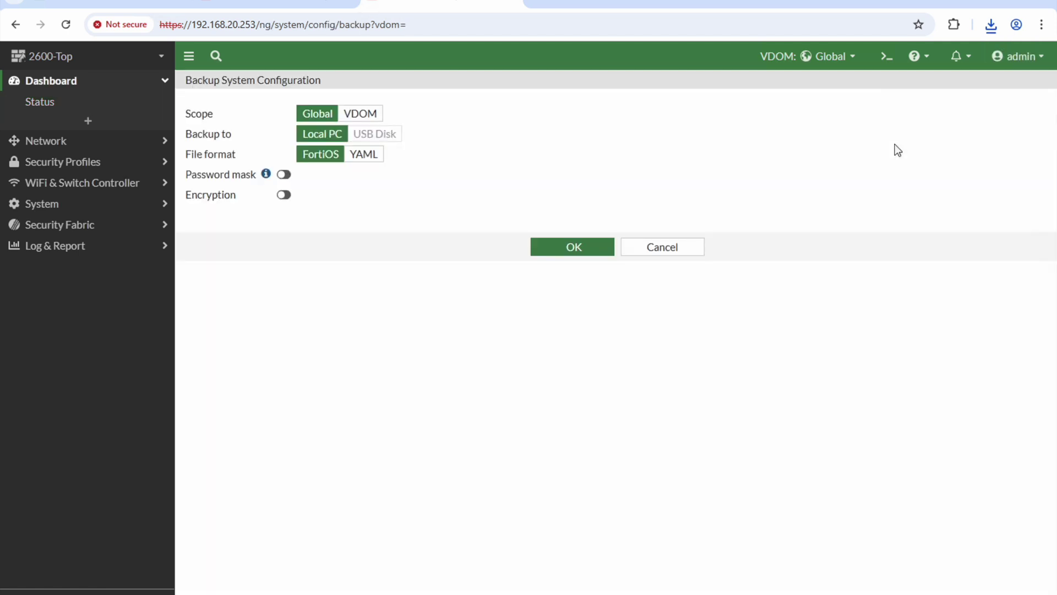
pyautogui.click(585, 249)
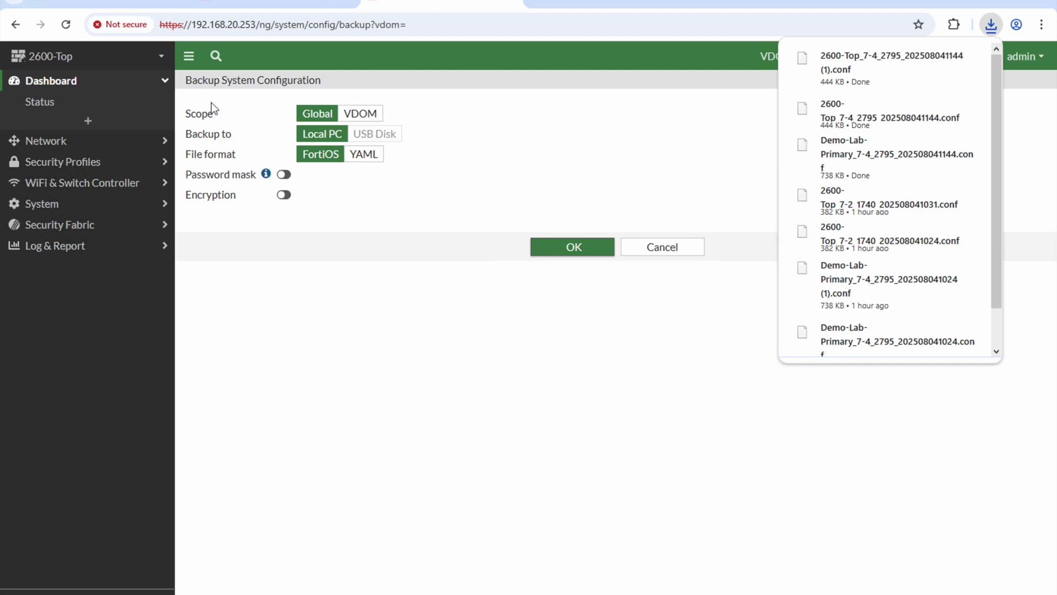
# Check the FortiConverter profile 501-2600F and its vendor, Fortinet
pyautogui.click(160, 6)
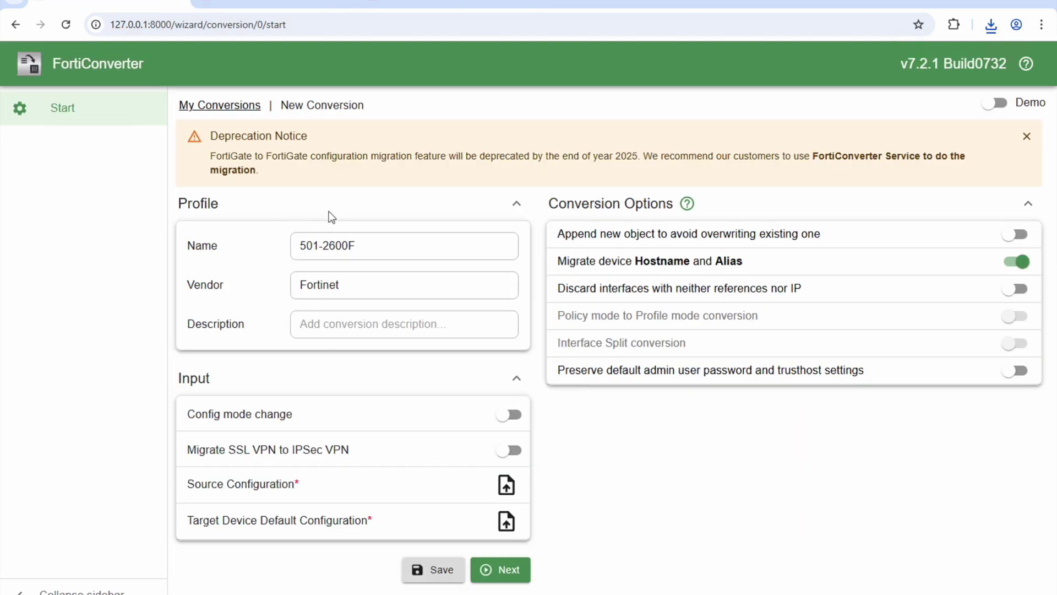
pyautogui.click(346, 246)
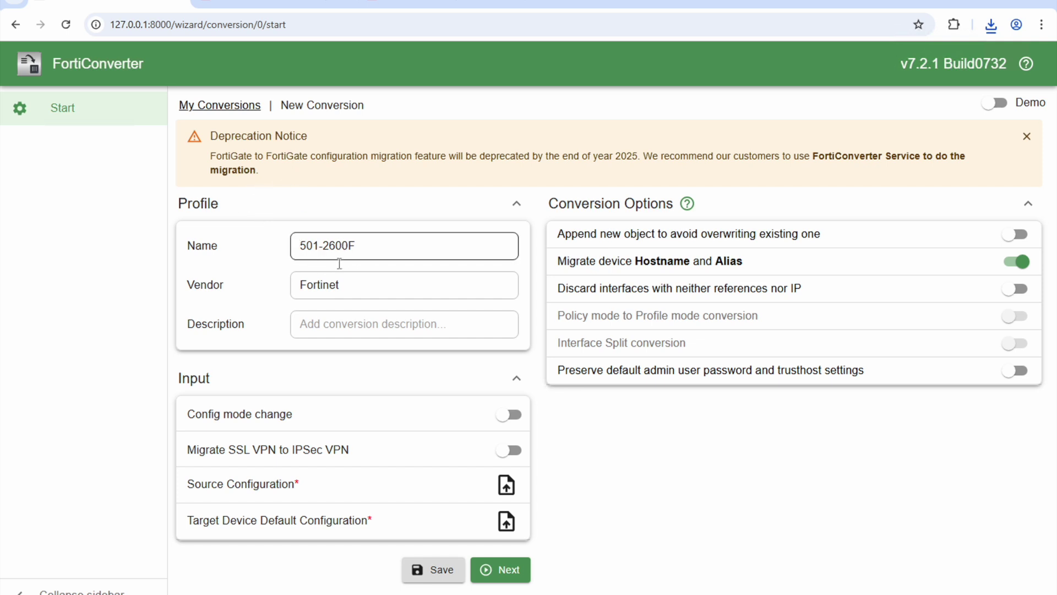
pyautogui.click(322, 285)
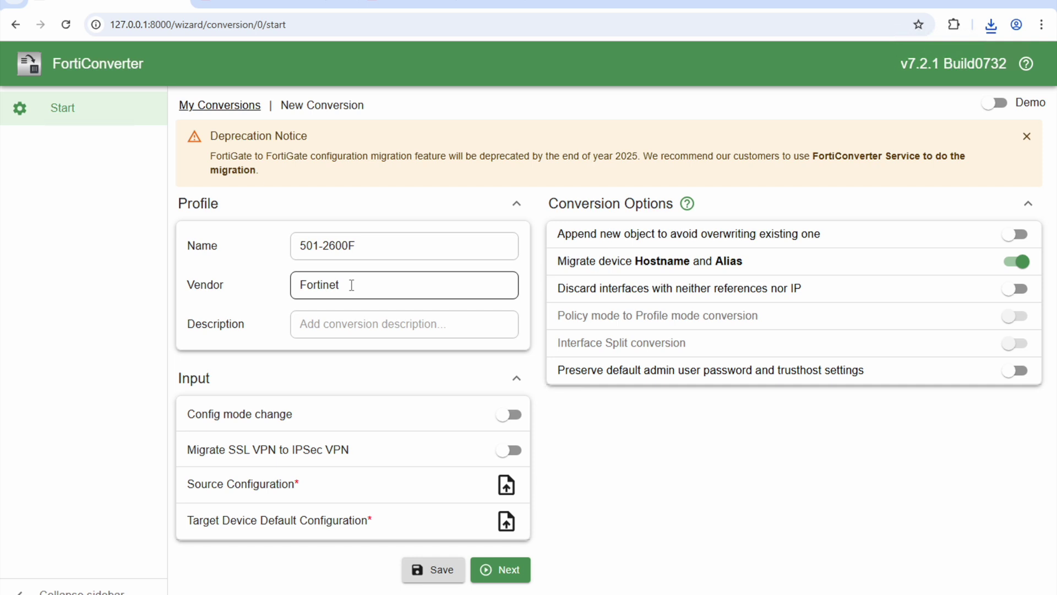
pyautogui.click(425, 359)
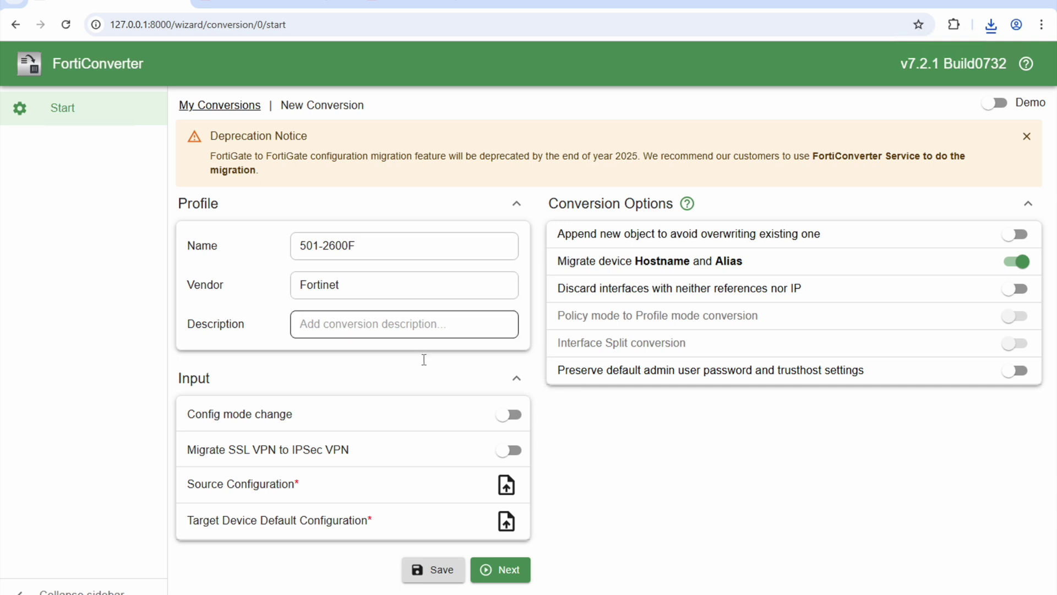
# Load the Demo-Lab-Primary backup as the source configuration
pyautogui.click(506, 488)
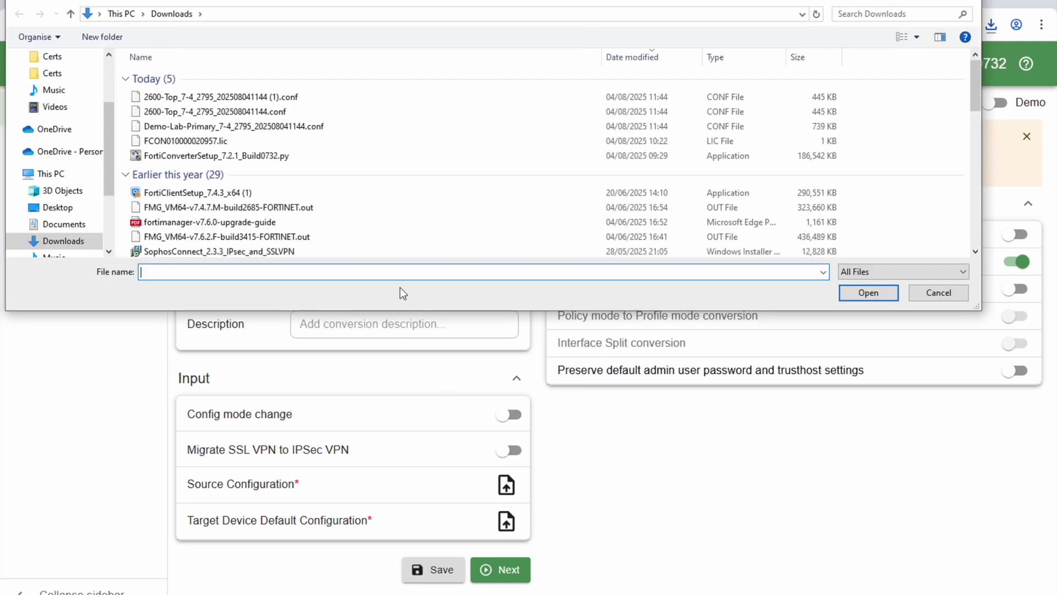
pyautogui.click(254, 126)
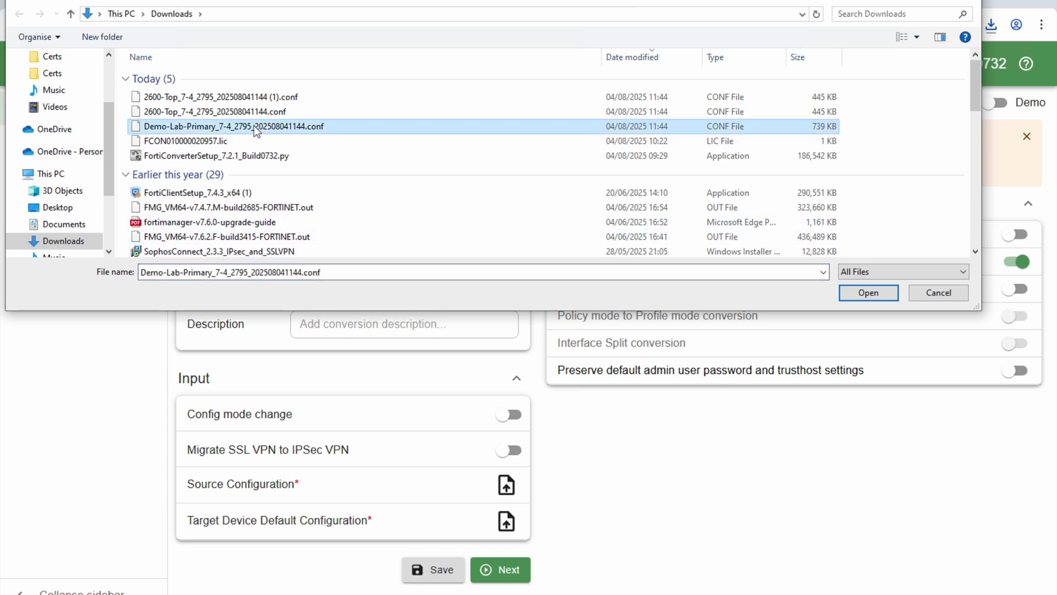
pyautogui.click(859, 289)
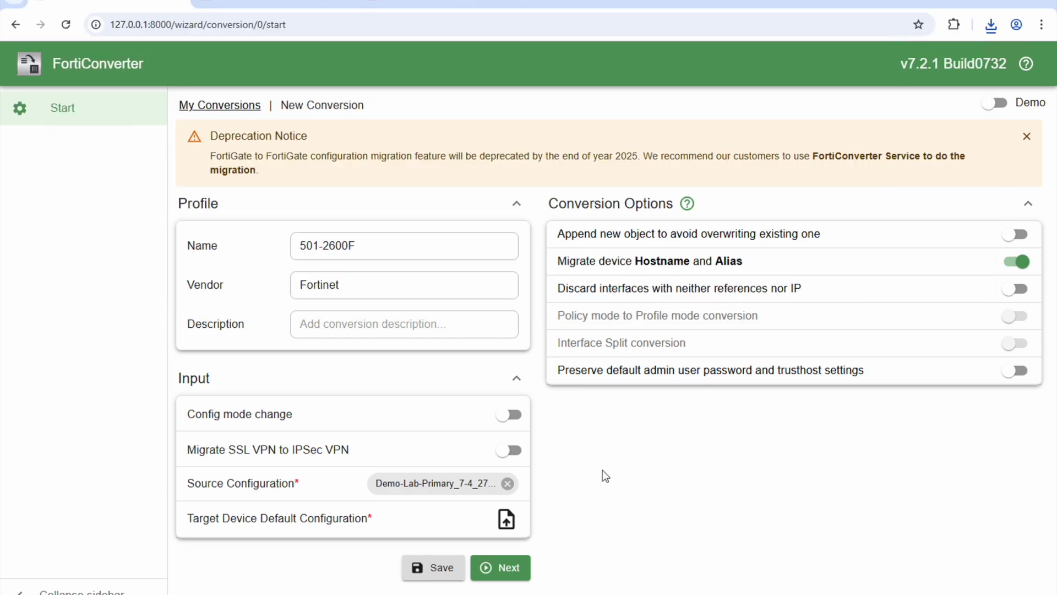
# Load the 2600-Top backup as the target device default configuration and continue
pyautogui.click(508, 523)
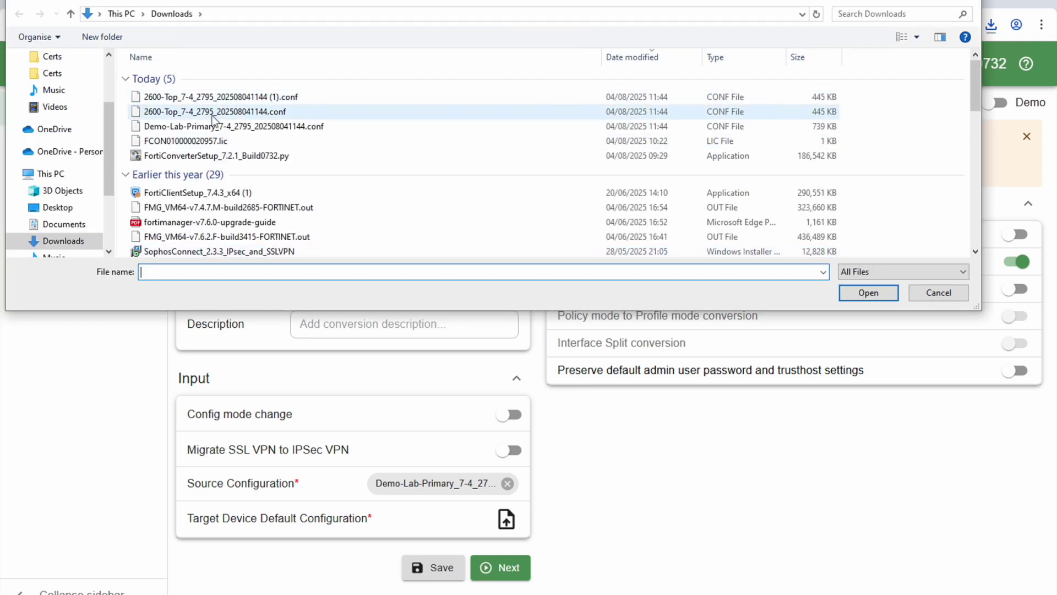
pyautogui.click(213, 112)
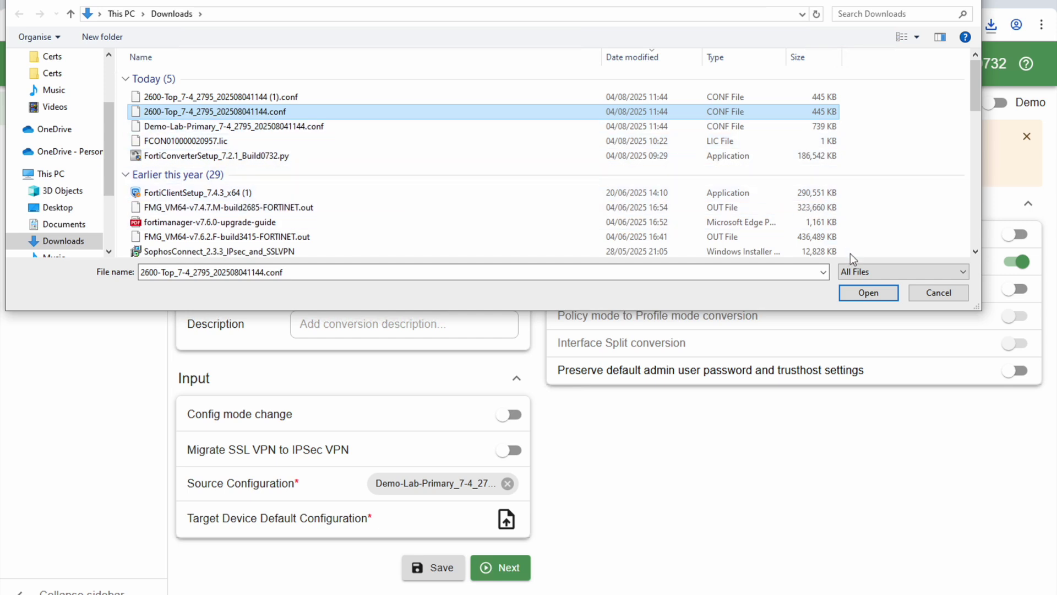
pyautogui.click(874, 292)
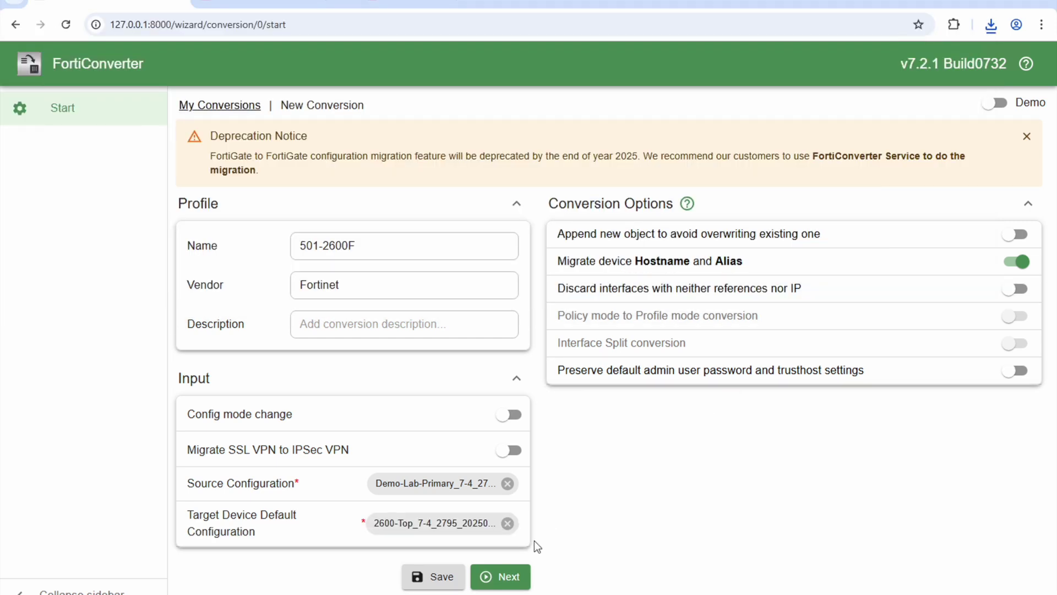
pyautogui.click(505, 576)
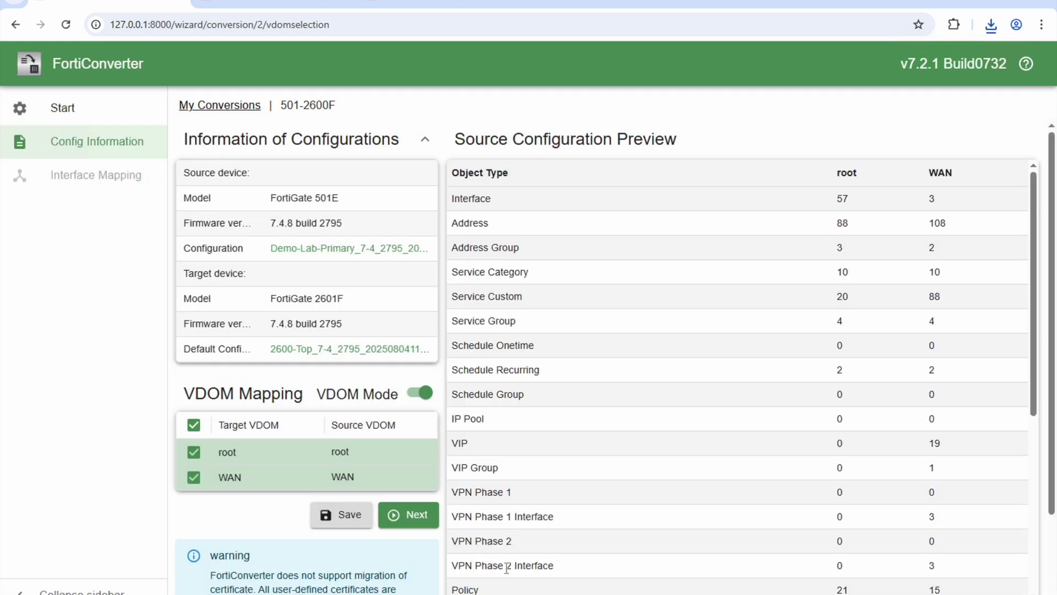
# Scroll the Source Configuration Preview to check per-VDOM counts, including 21 root and 15 WAN policies
pyautogui.scroll(-1, 502, 480)
pyautogui.scroll(1, 503, 480)
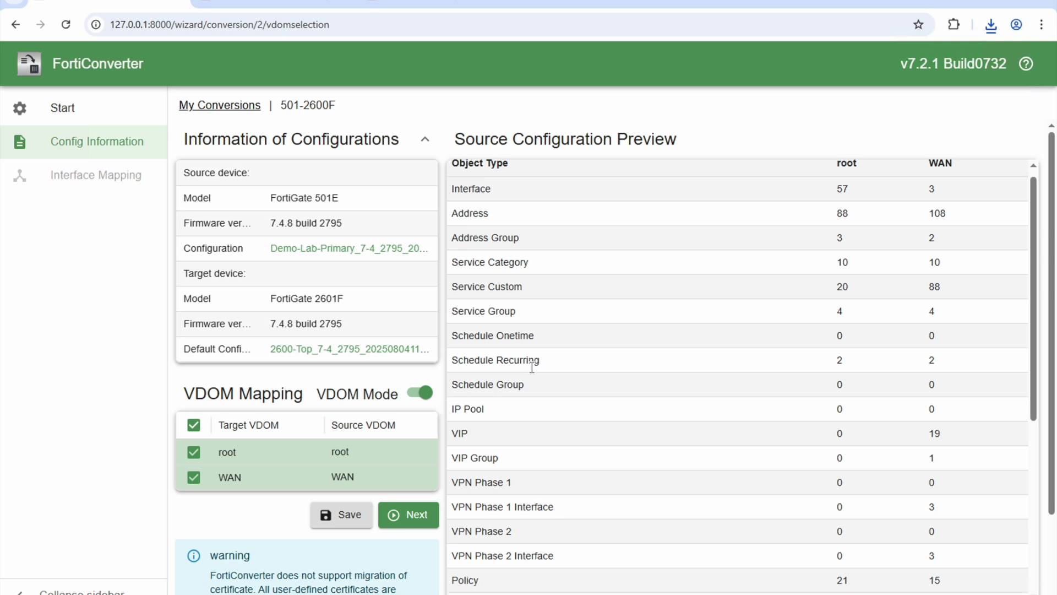
pyautogui.scroll(-2, 531, 367)
pyautogui.scroll(-1, 530, 367)
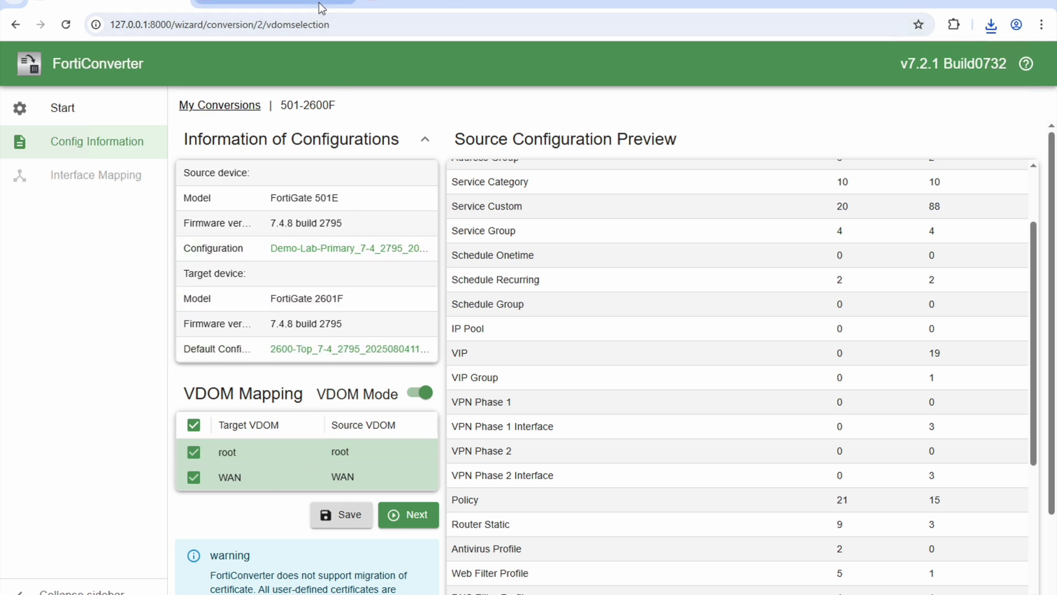
# Compare the VDOM lists of Demo-Lab-Primary and 2600-Top, confirming 2600-Top has WAN and root
pyautogui.click(397, 1)
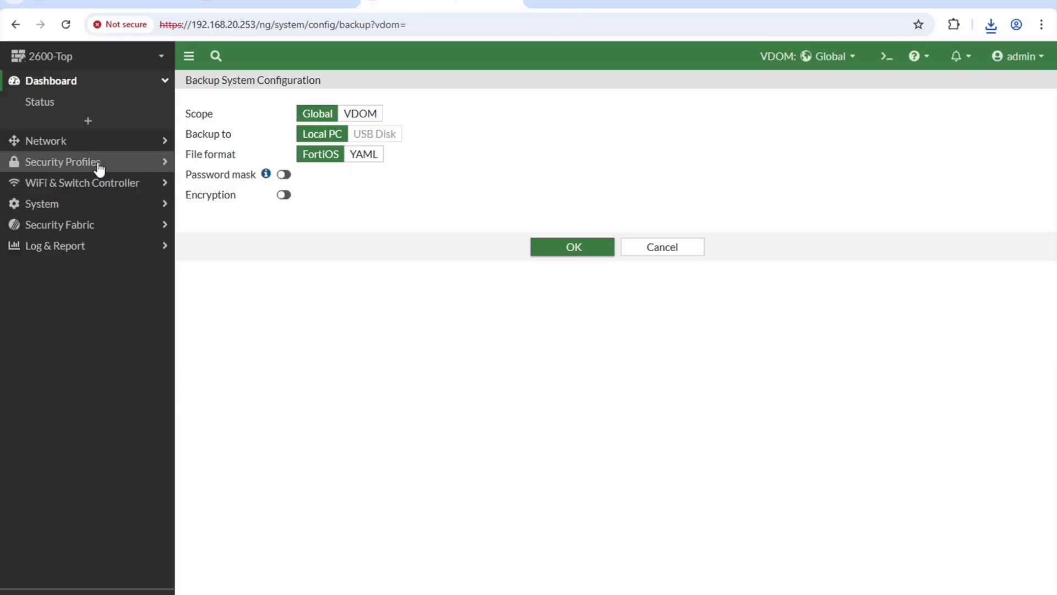
pyautogui.click(256, 4)
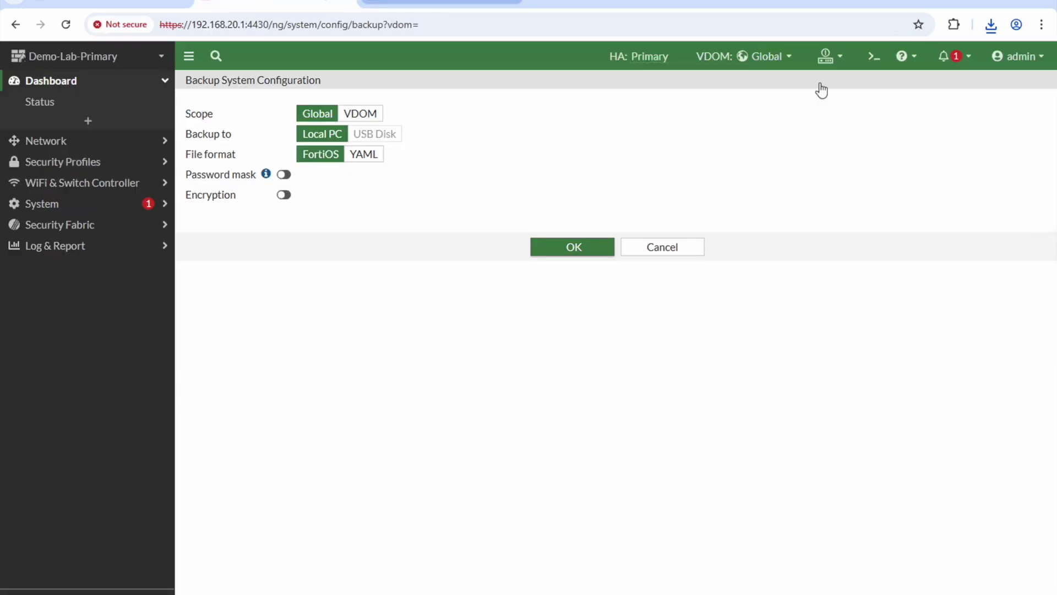
pyautogui.click(783, 64)
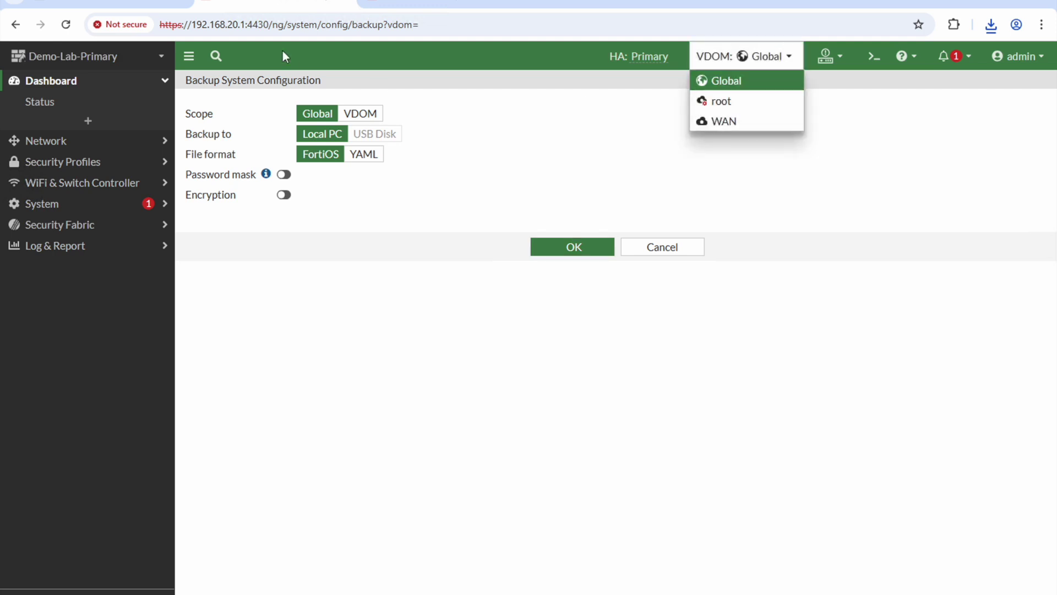
pyautogui.click(435, 4)
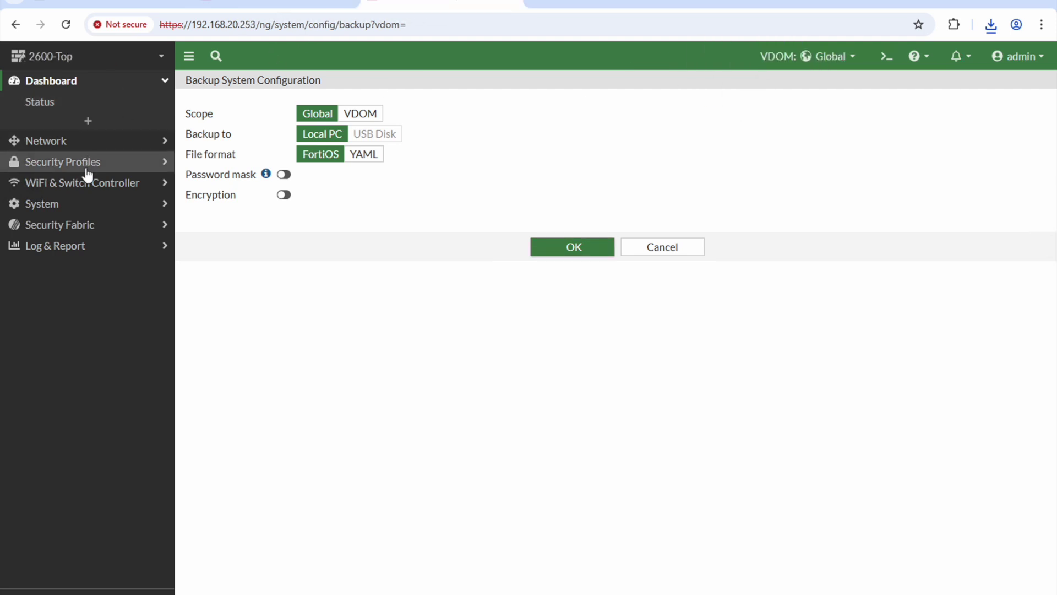
pyautogui.click(85, 202)
pyautogui.click(83, 187)
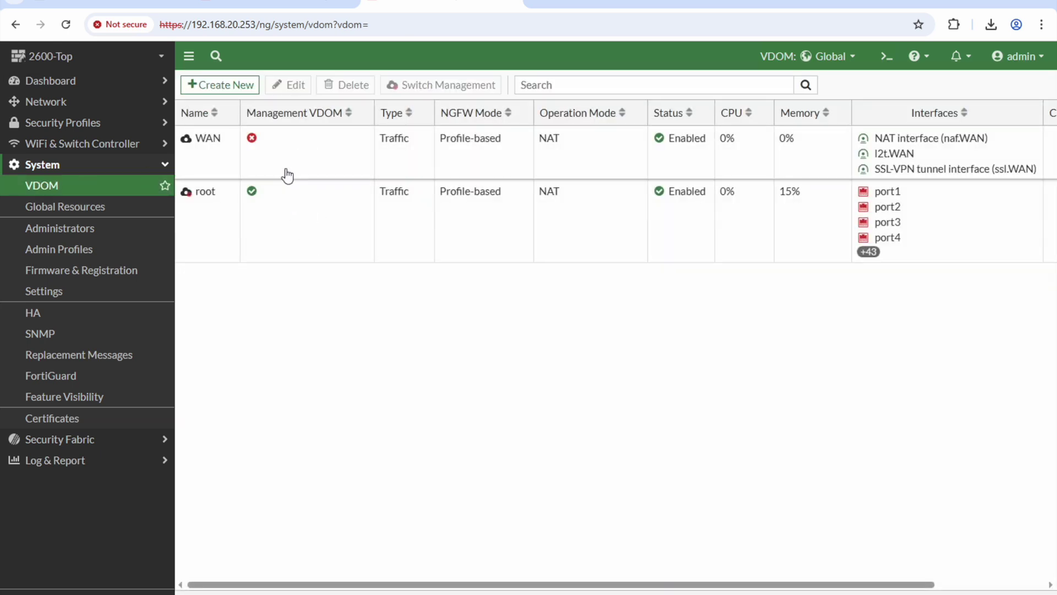
pyautogui.click(122, 3)
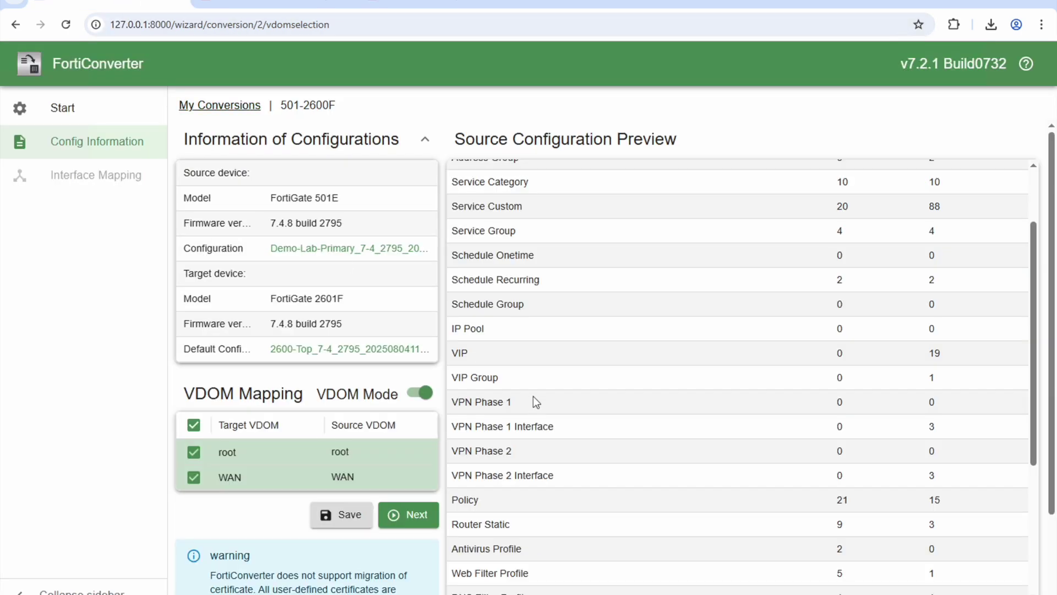
# Review the source preview and accept the root-to-root and WAN-to-WAN VDOM mapping
pyautogui.scroll(-3, 516, 460)
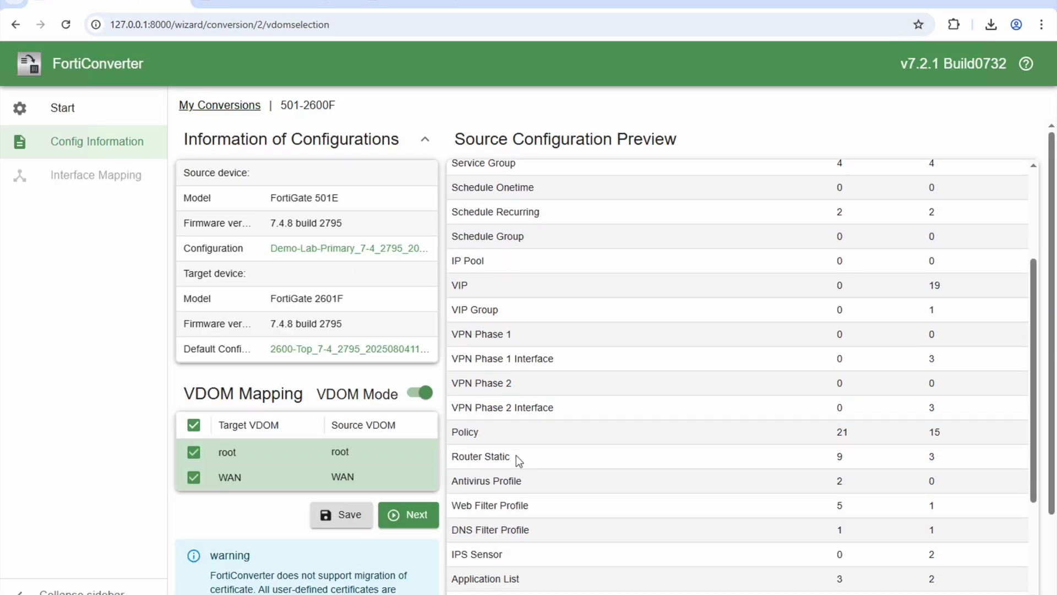
pyautogui.scroll(-5, 550, 476)
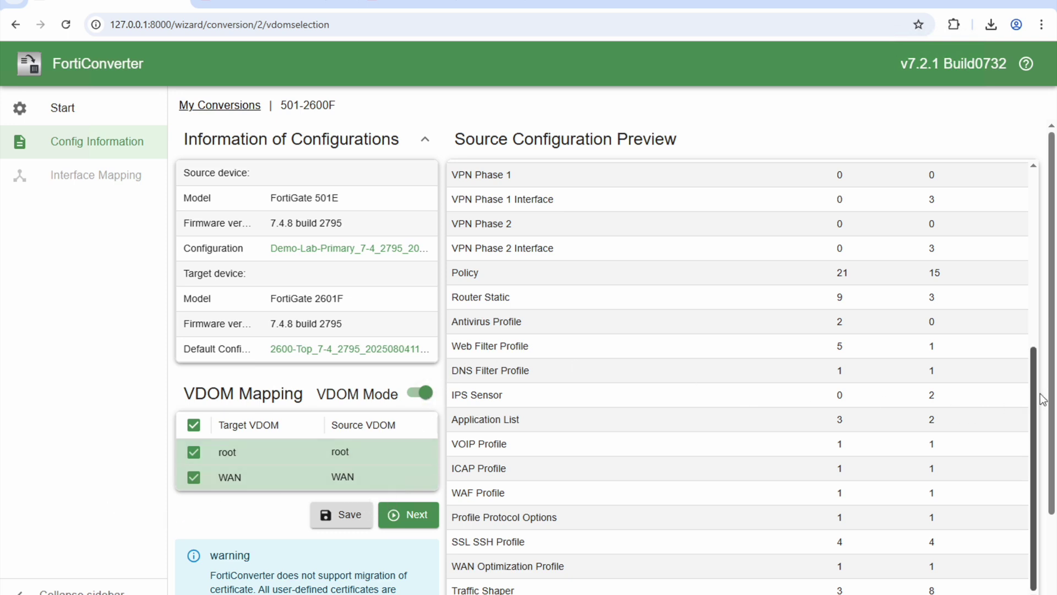
pyautogui.scroll(-2, 1052, 402)
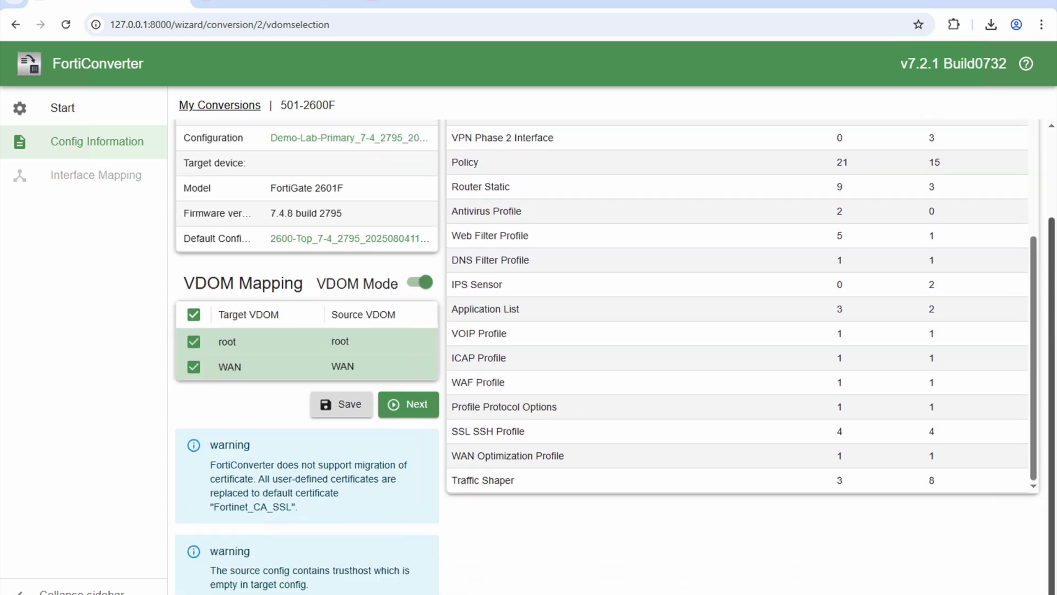
pyautogui.click(399, 410)
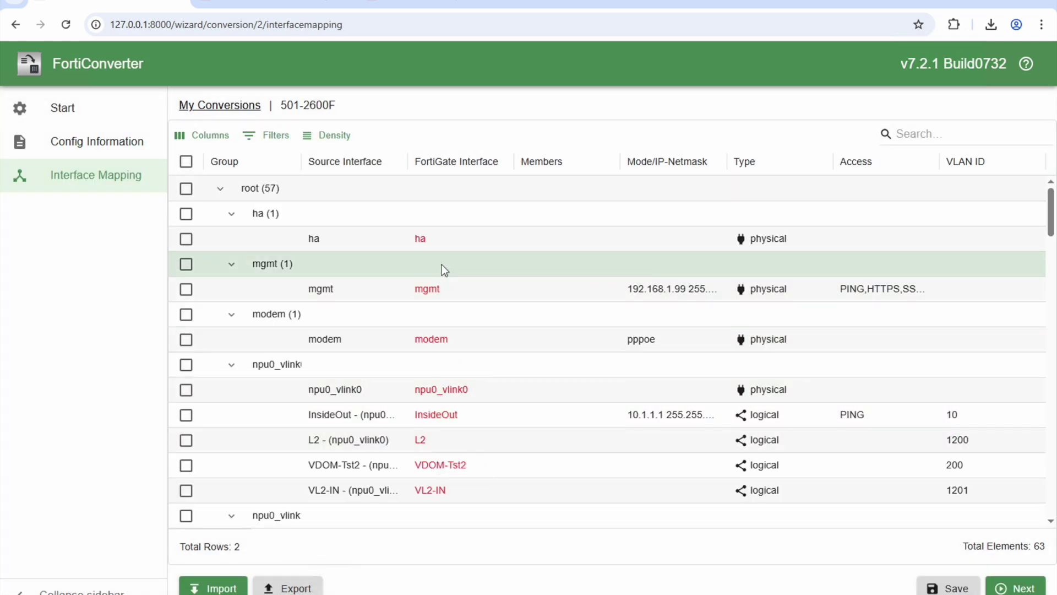
# Review all 63 interface mappings, leave them unchanged and run the conversion
pyautogui.scroll(-2, 434, 358)
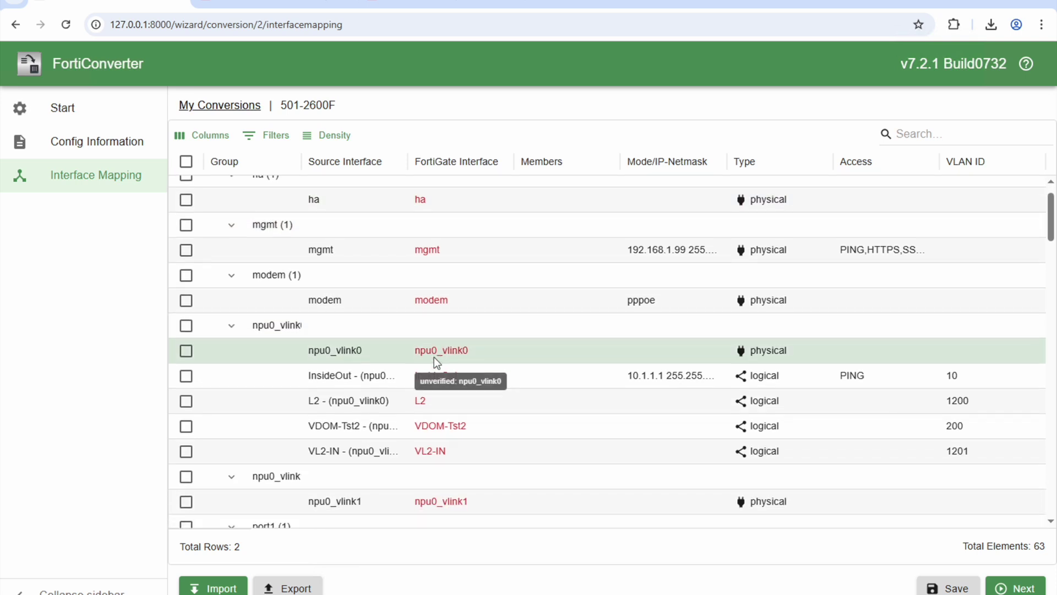
pyautogui.scroll(-1, 434, 356)
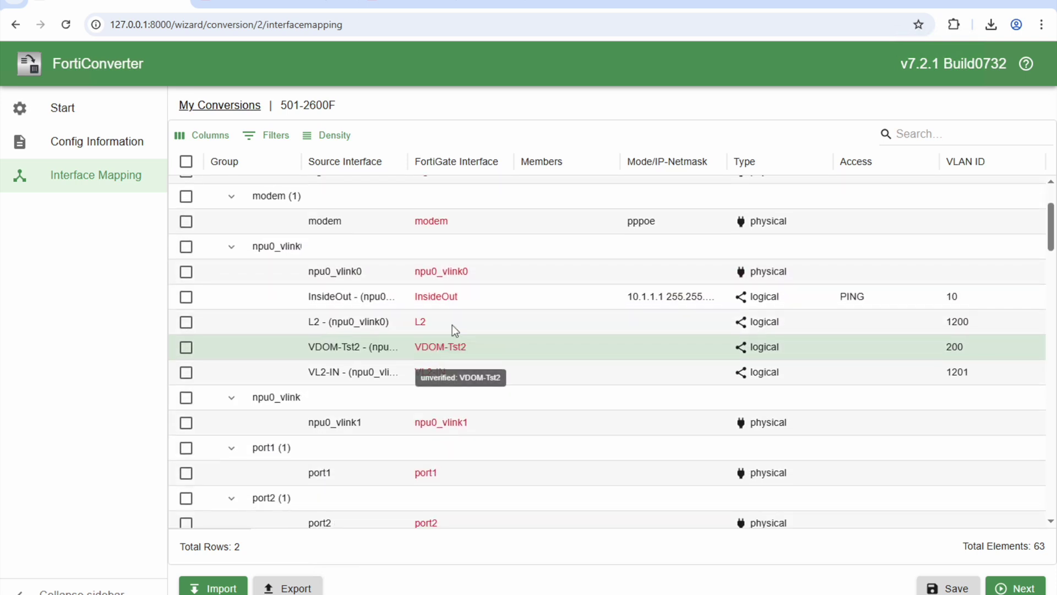
pyautogui.scroll(3, 452, 326)
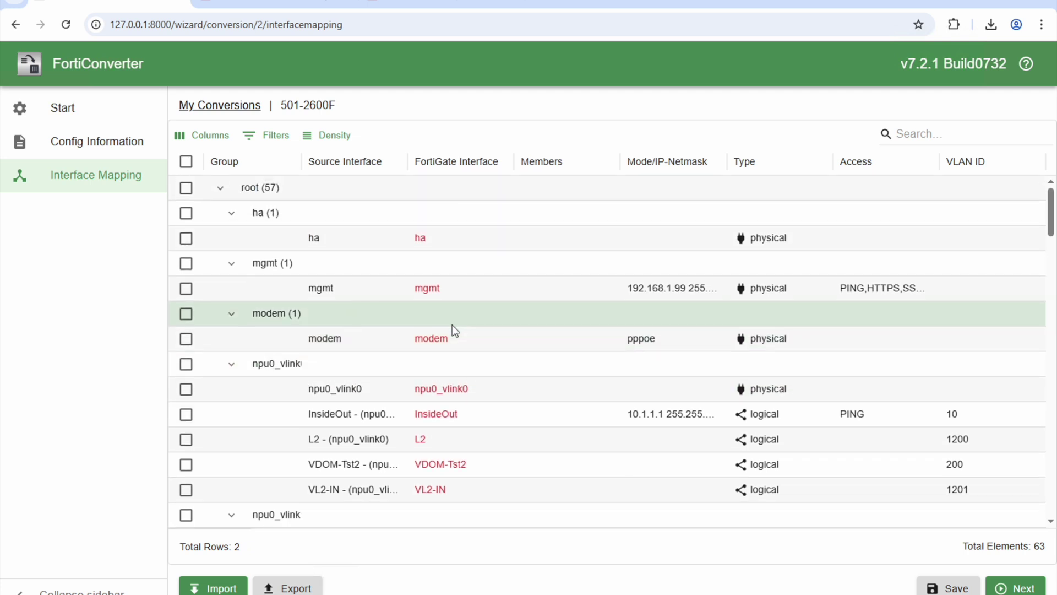
pyautogui.scroll(-5, 452, 326)
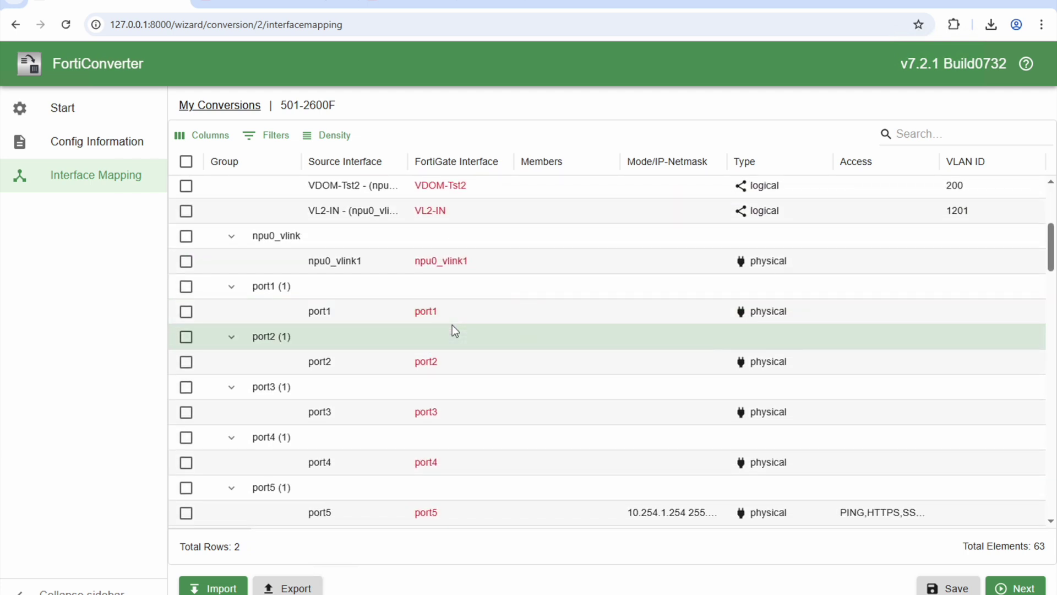
pyautogui.scroll(-4, 452, 324)
pyautogui.scroll(-3, 452, 325)
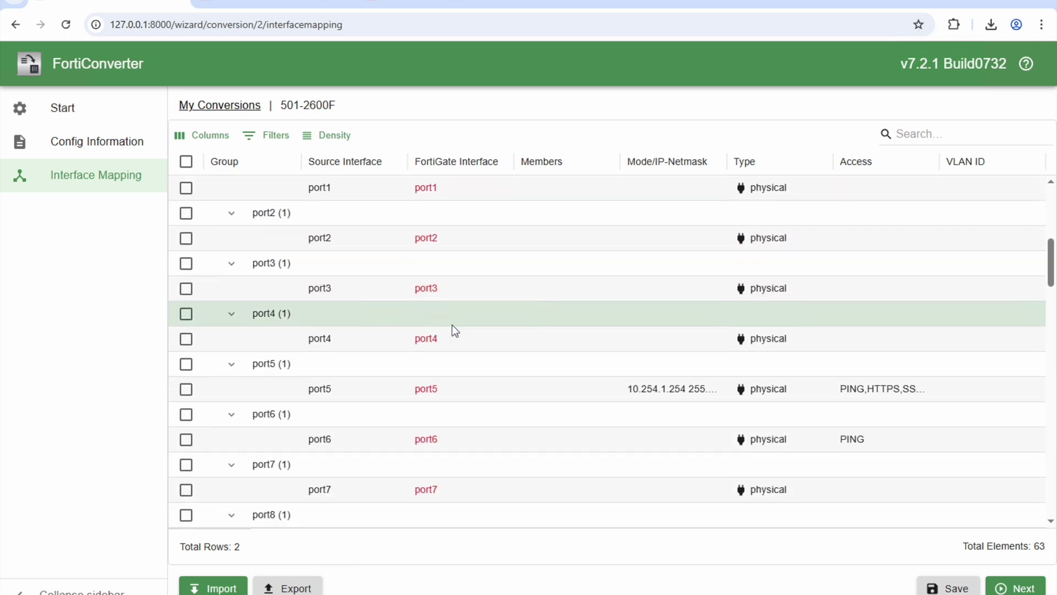
pyautogui.scroll(-6, 452, 421)
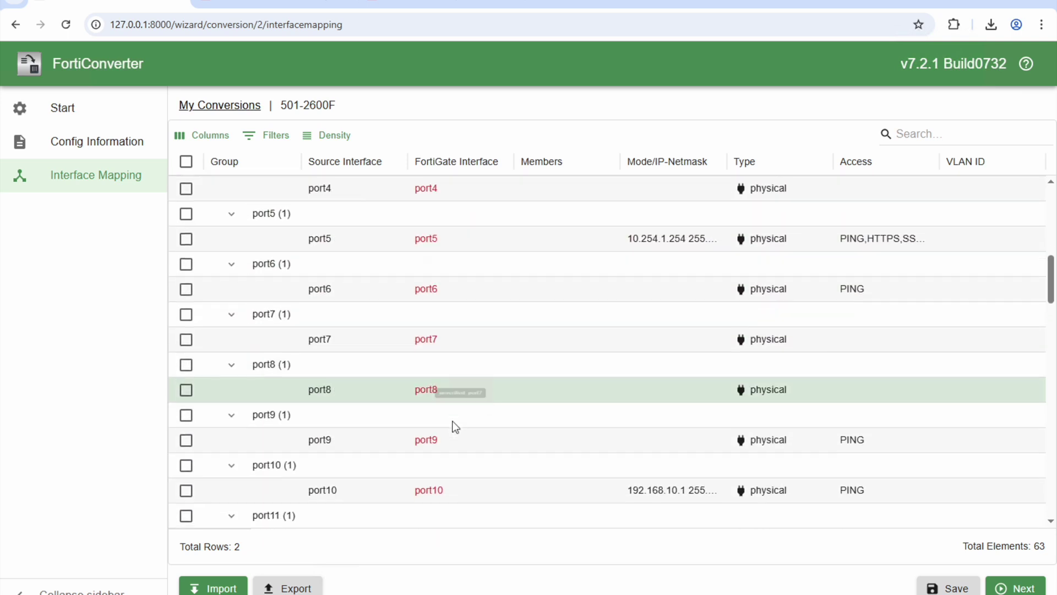
pyautogui.scroll(-8, 455, 426)
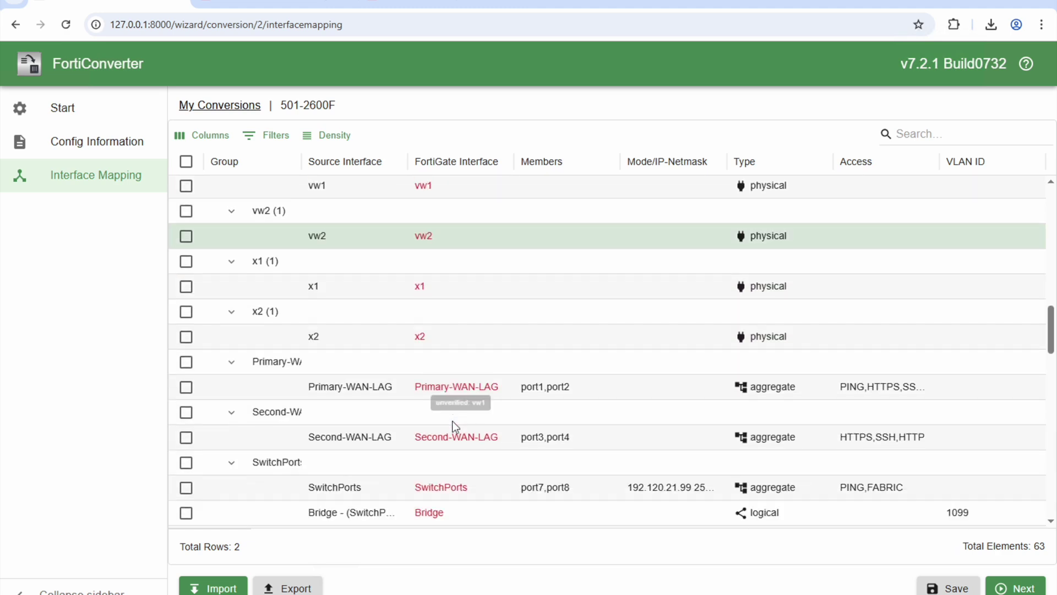
pyautogui.scroll(-10, 455, 428)
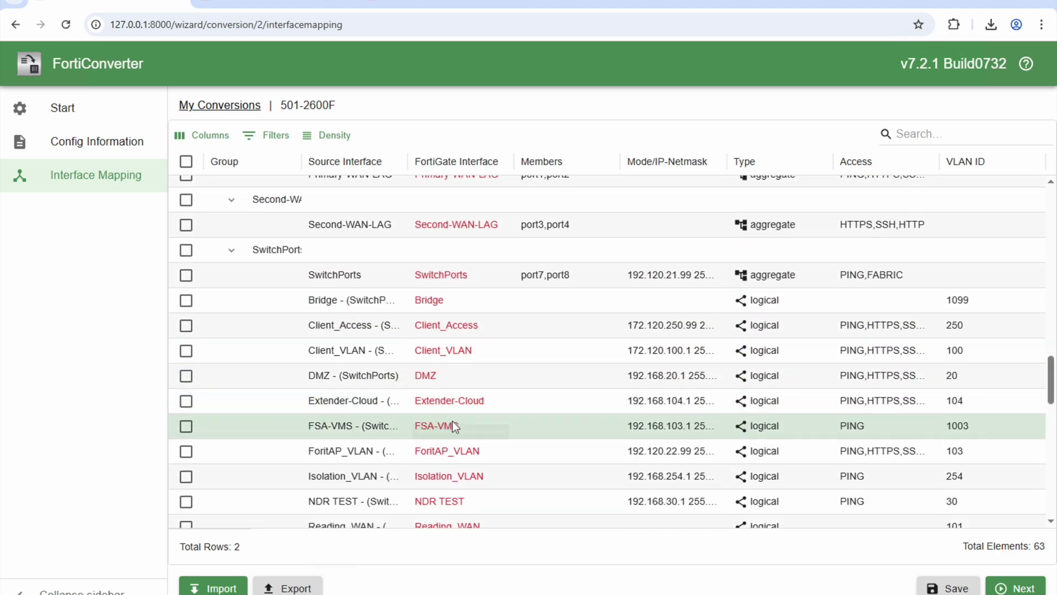
pyautogui.scroll(-1, 452, 427)
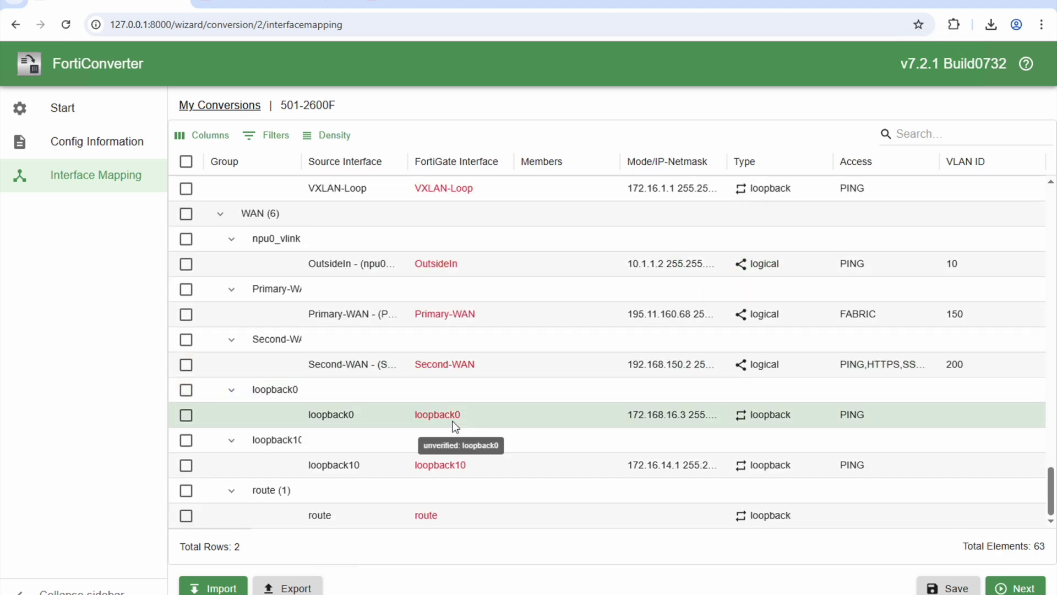
pyautogui.click(1002, 588)
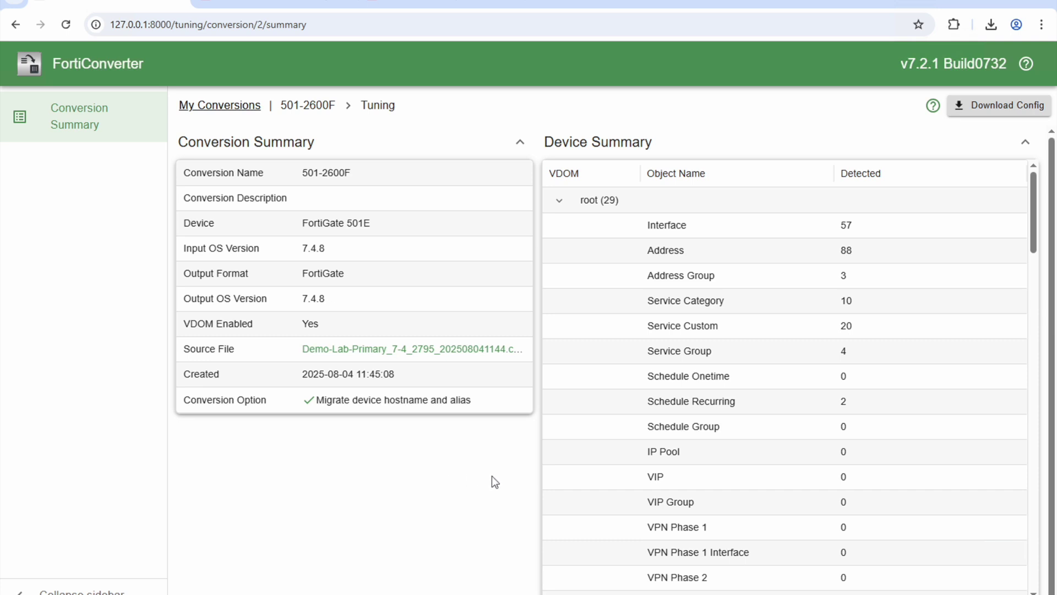
# Review the Tuning page Device Summary, e.g. 57 interfaces and 88 addresses, and download the converted config
pyautogui.scroll(-1, 612, 486)
pyautogui.scroll(-4, 613, 489)
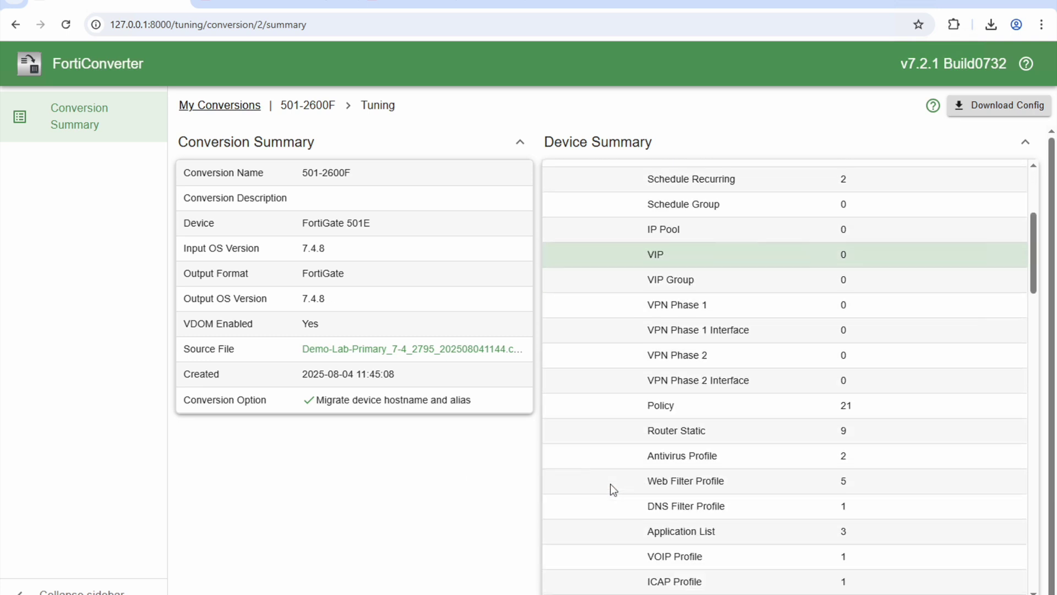
pyautogui.scroll(-3, 613, 489)
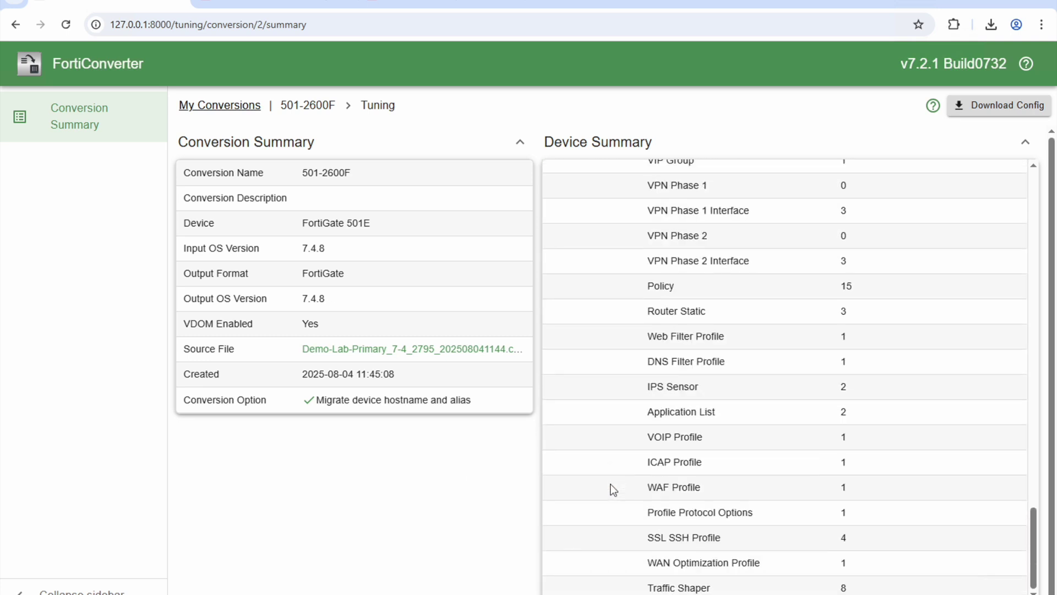
pyautogui.scroll(-3, 612, 488)
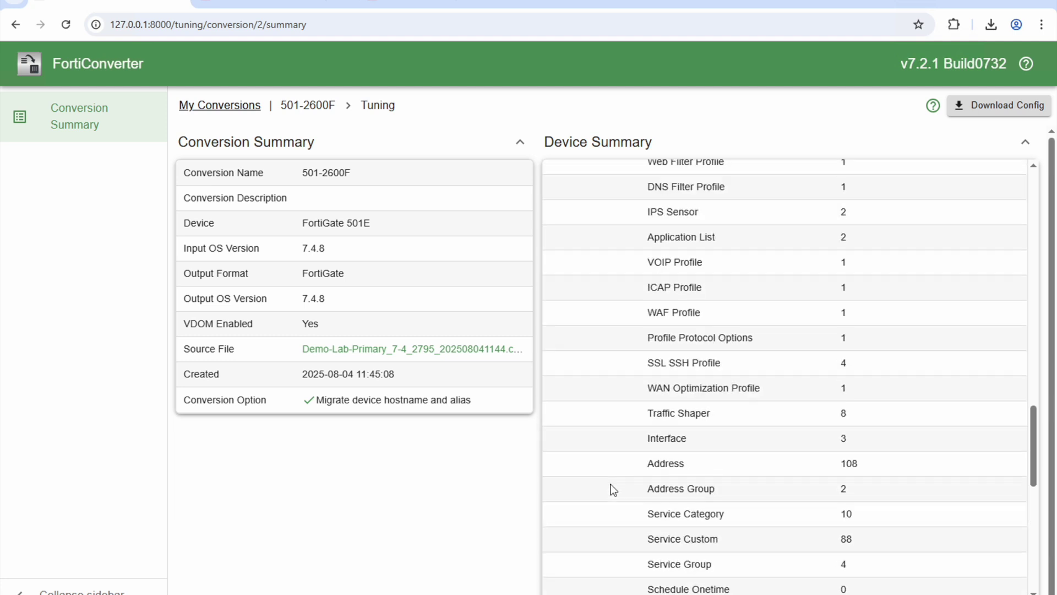
pyautogui.click(983, 108)
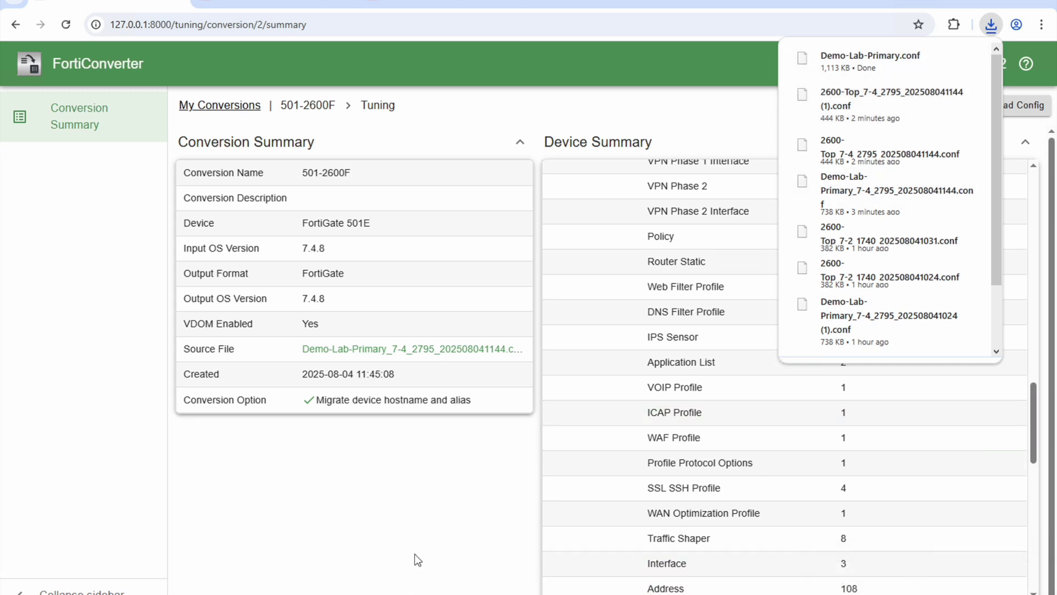
# Dismiss the downloads list and return to the 2600-Top FortiGate VDOM page
pyautogui.click(418, 478)
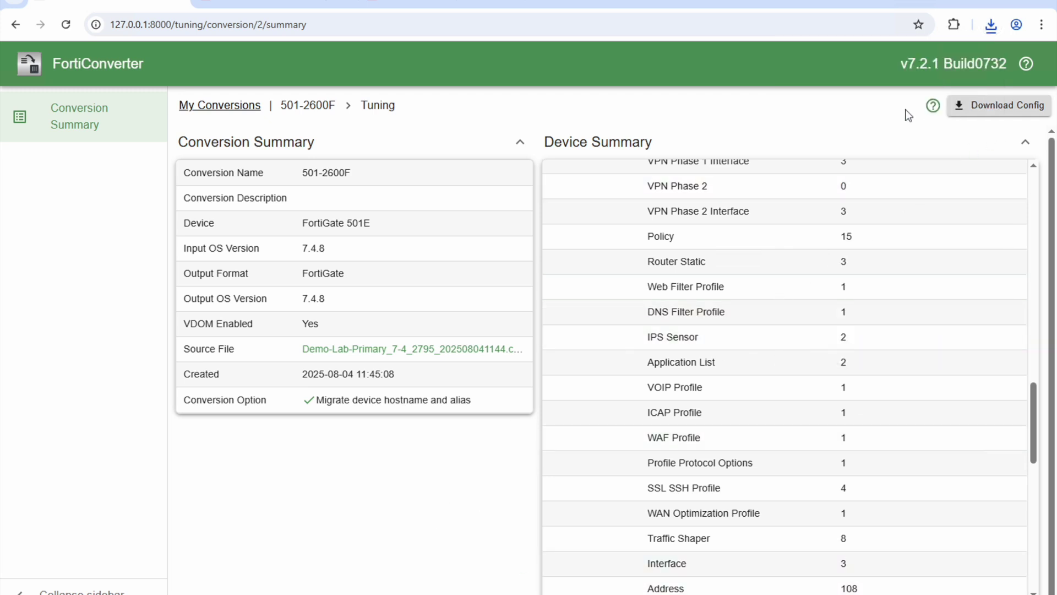
pyautogui.click(446, 6)
# Attach Demo-Lab-Primary.conf from Downloads to 2600-Top's Global, Local PC configuration restore
pyautogui.click(1019, 57)
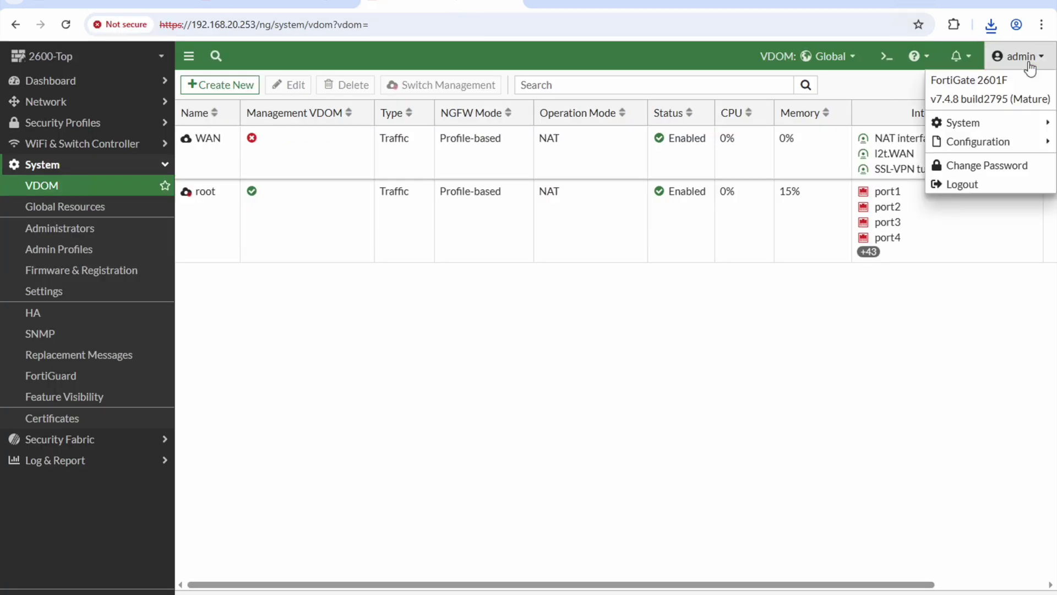
pyautogui.moveTo(988, 141)
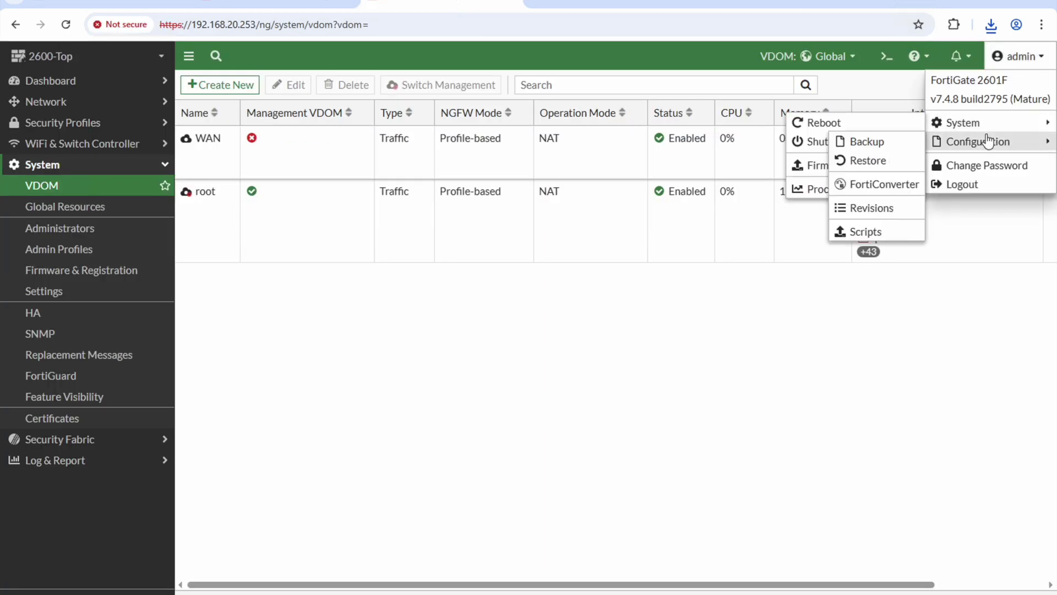
pyautogui.click(867, 161)
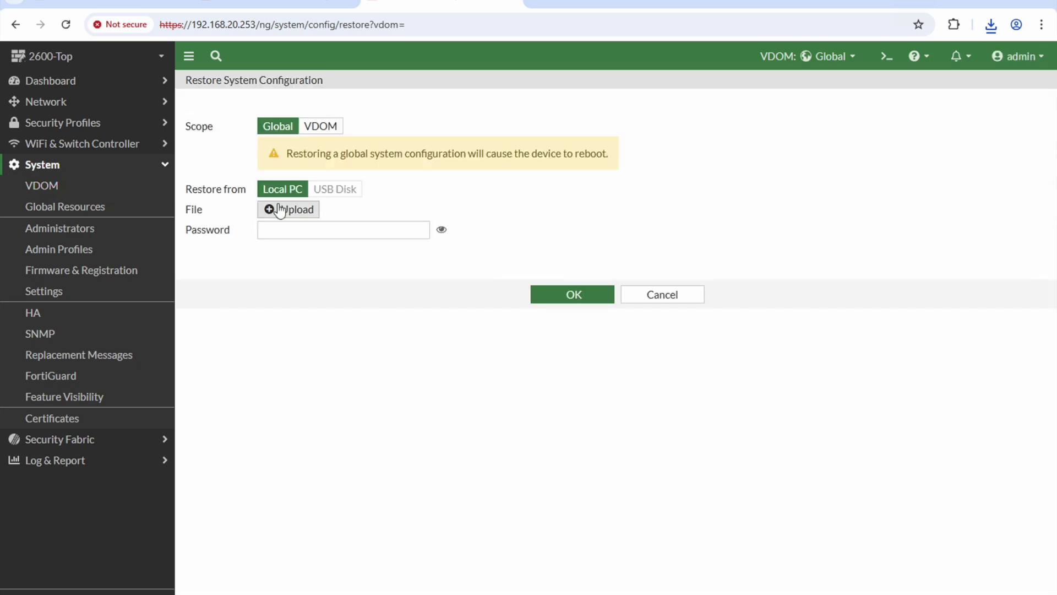
pyautogui.click(280, 210)
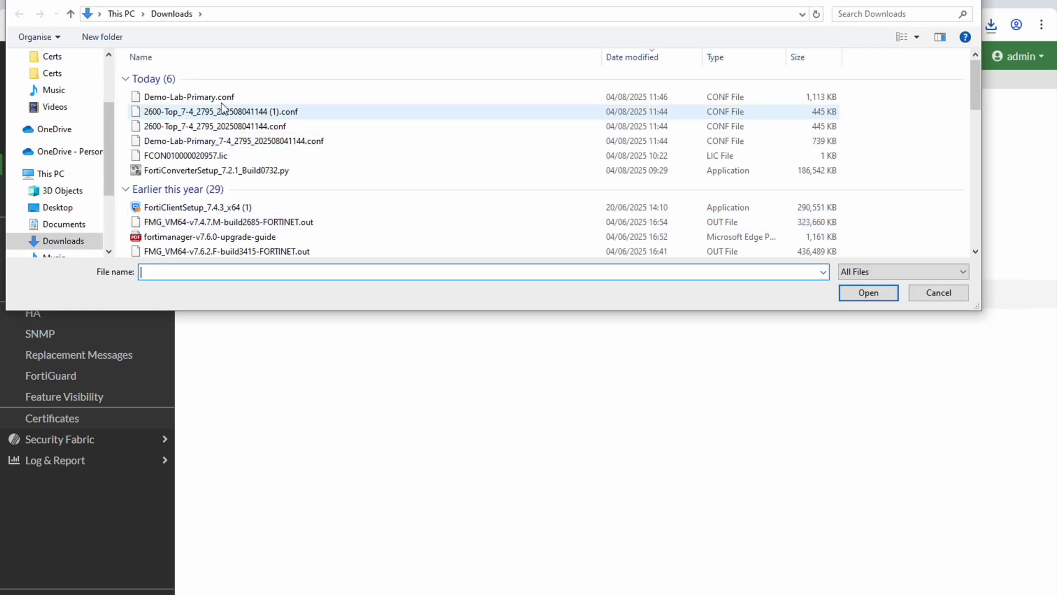
pyautogui.click(225, 103)
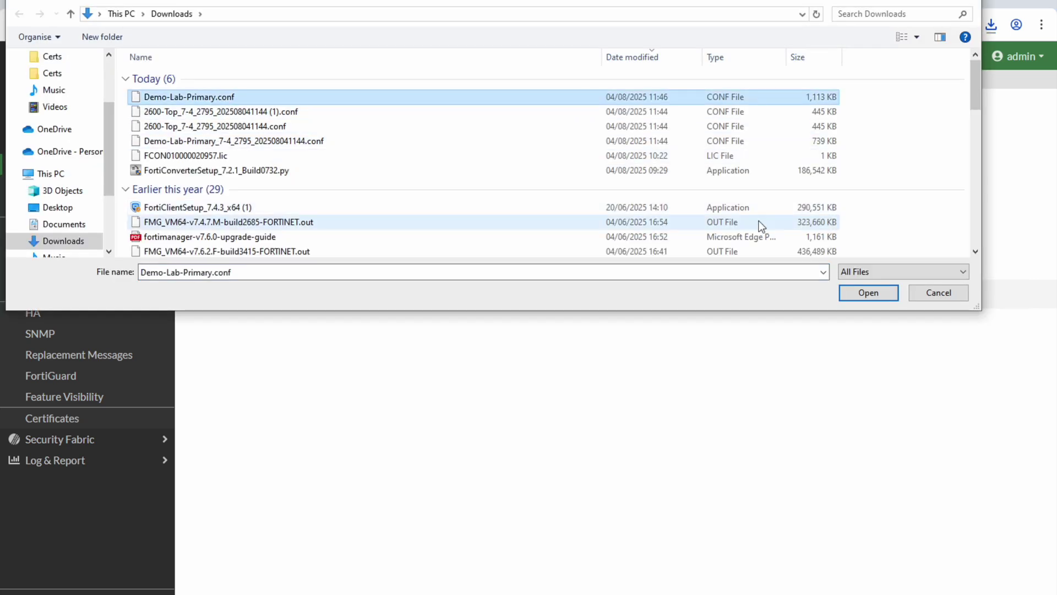
pyautogui.click(861, 297)
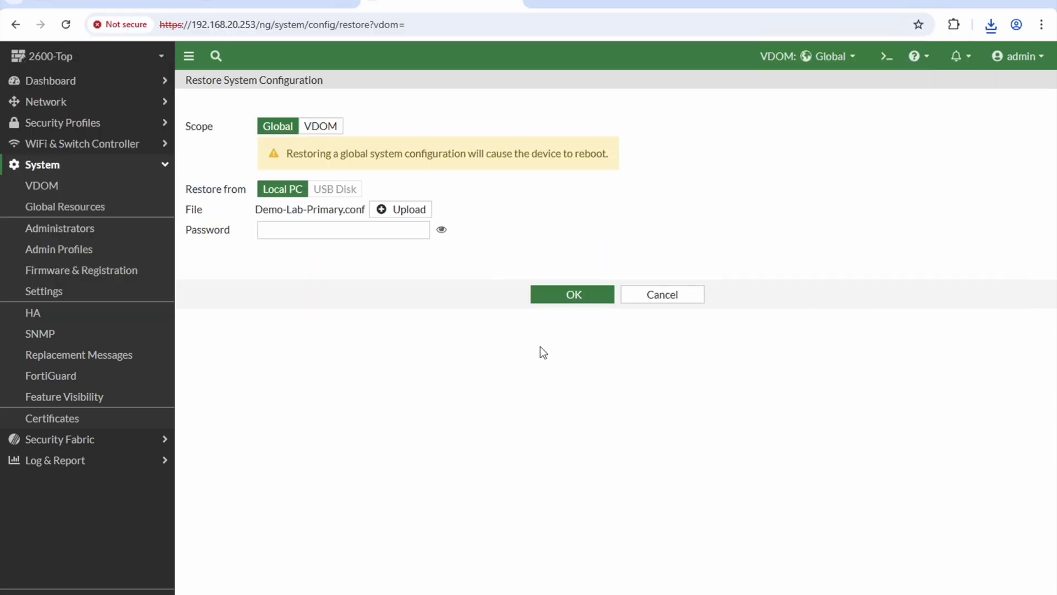
# Restore the uploaded configuration and accept the reboot, then return to FortiConverter's 501-2600F summary
pyautogui.click(557, 292)
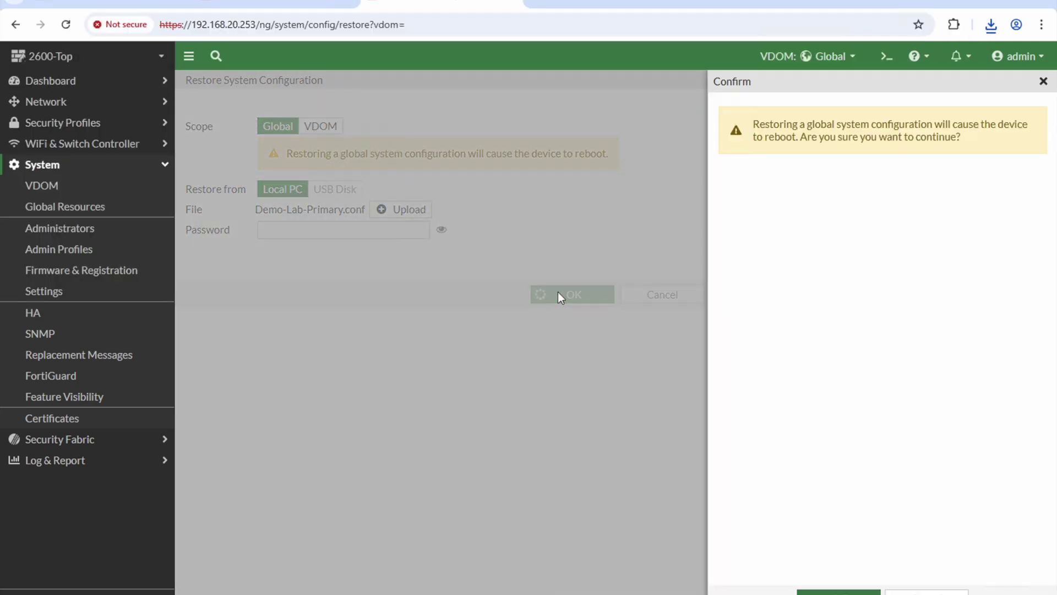
pyautogui.click(836, 591)
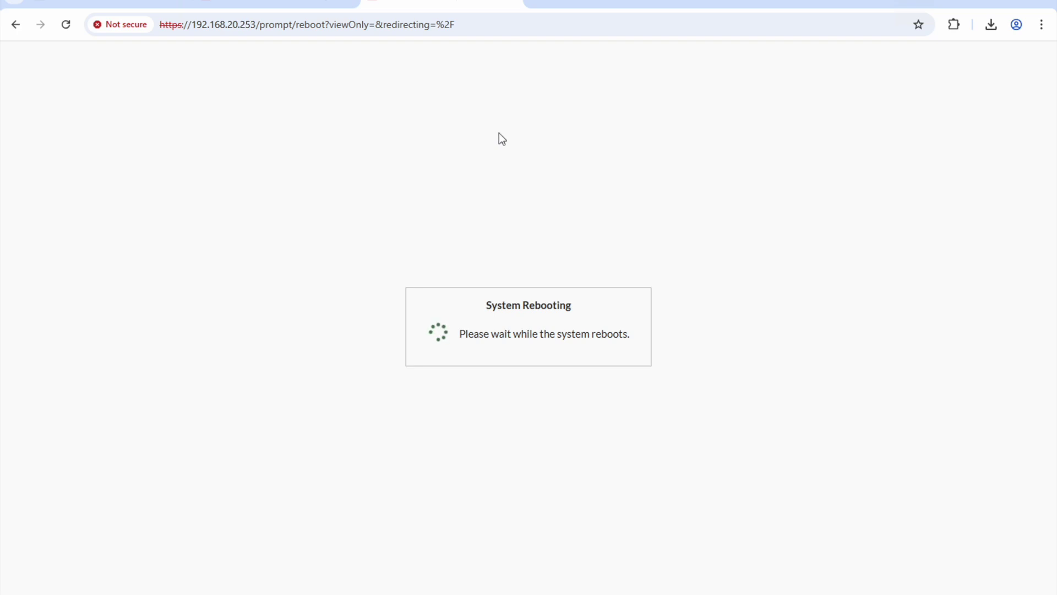
pyautogui.click(99, 4)
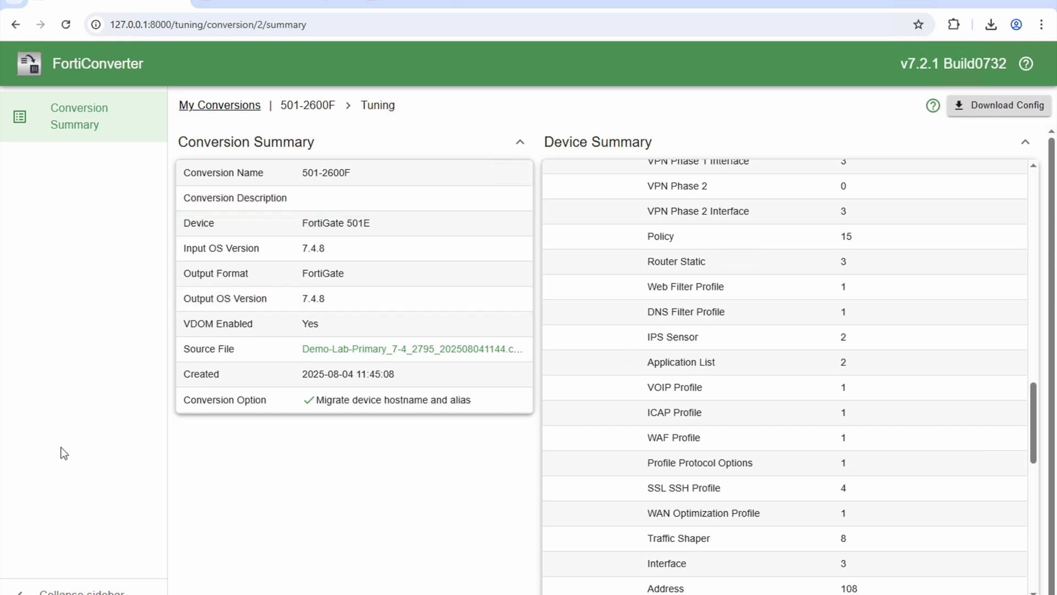
# Go back to the FortiConverter conversions list and start a new conversion
pyautogui.click(30, 63)
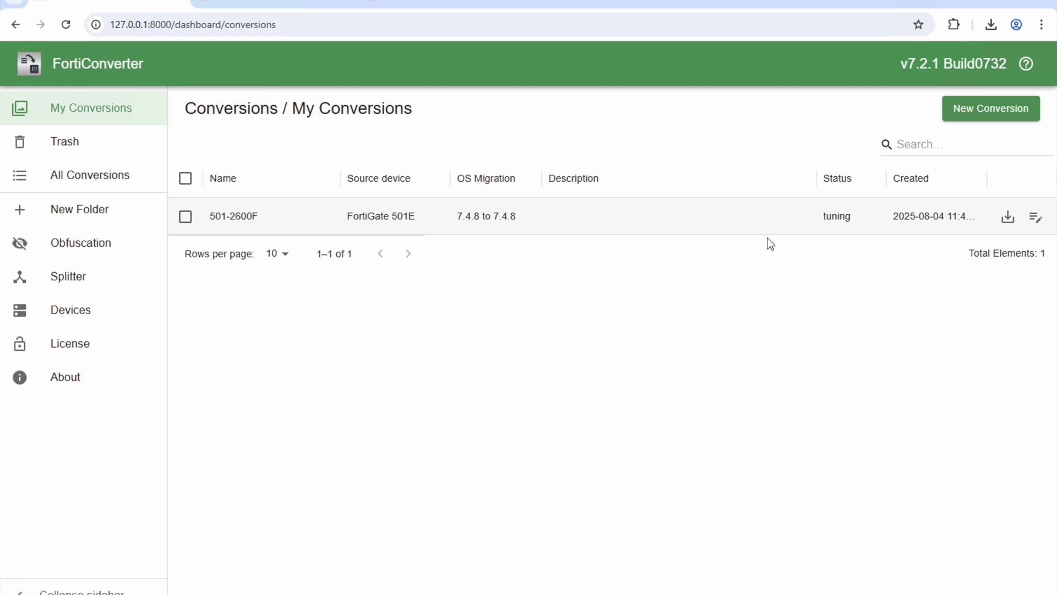
pyautogui.click(966, 108)
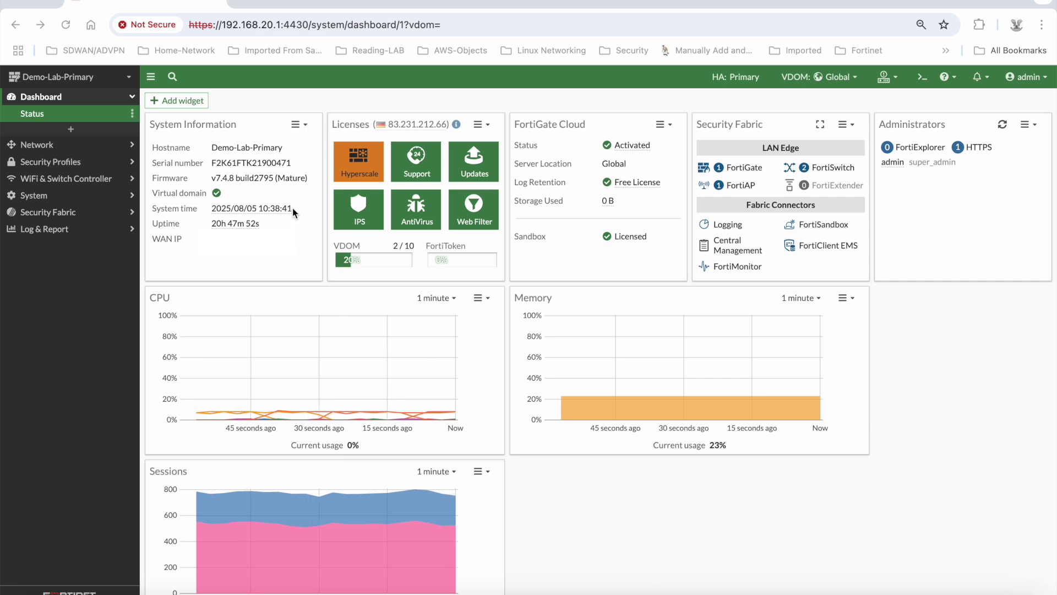
# Open the HA monitor, which shows both members synchronized, and display the secondary unit's port faceplate
pyautogui.moveTo(734, 77)
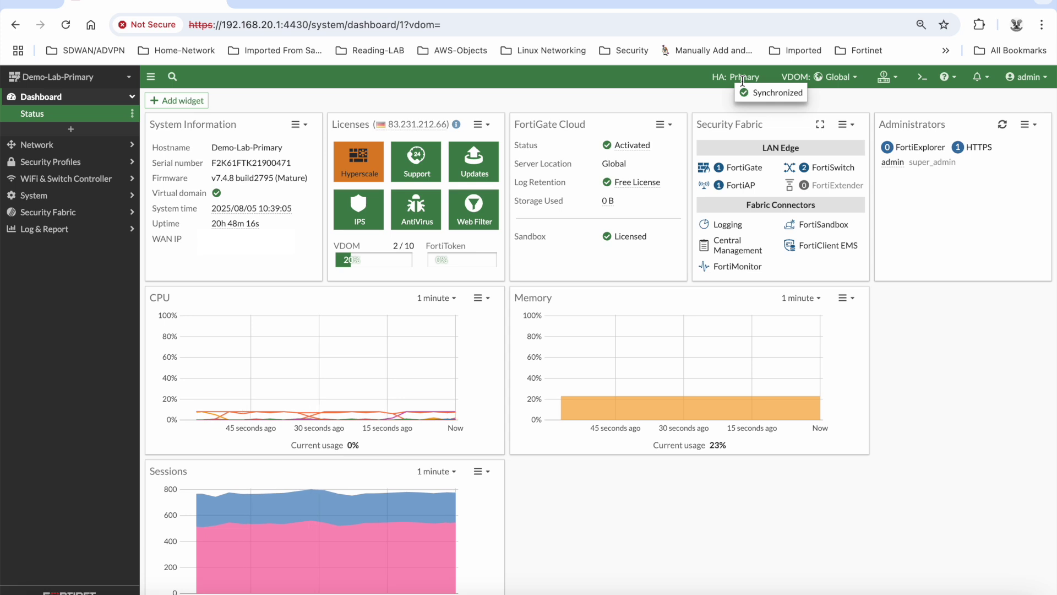
pyautogui.click(34, 195)
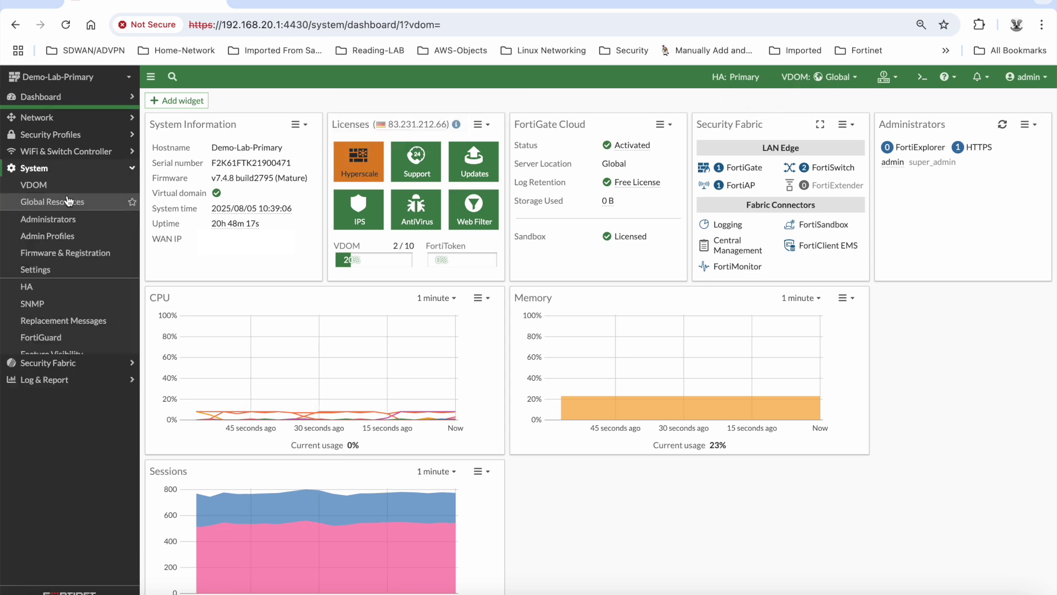
pyautogui.click(52, 284)
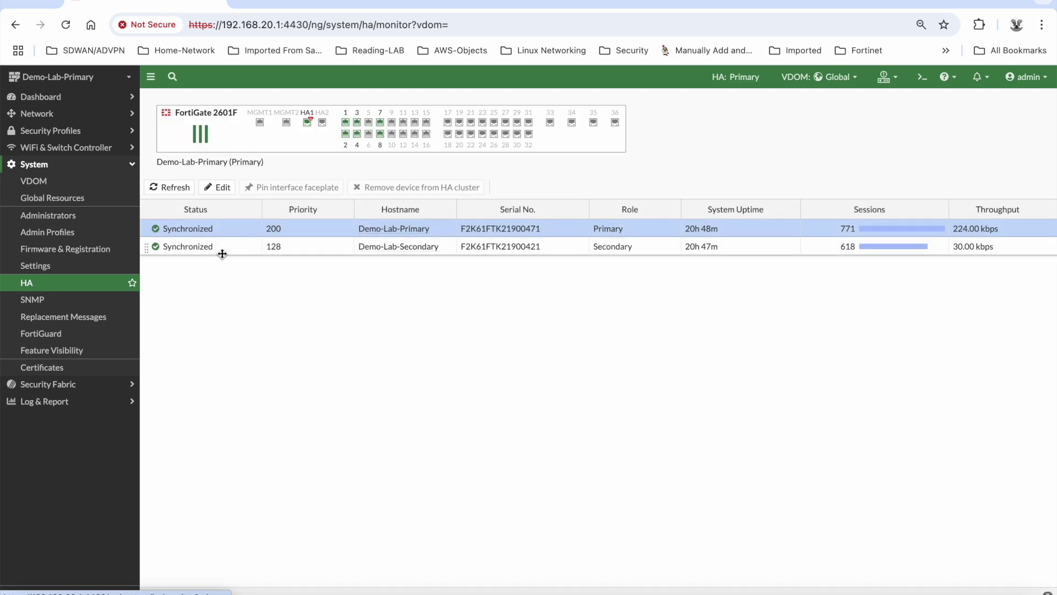
pyautogui.click(219, 252)
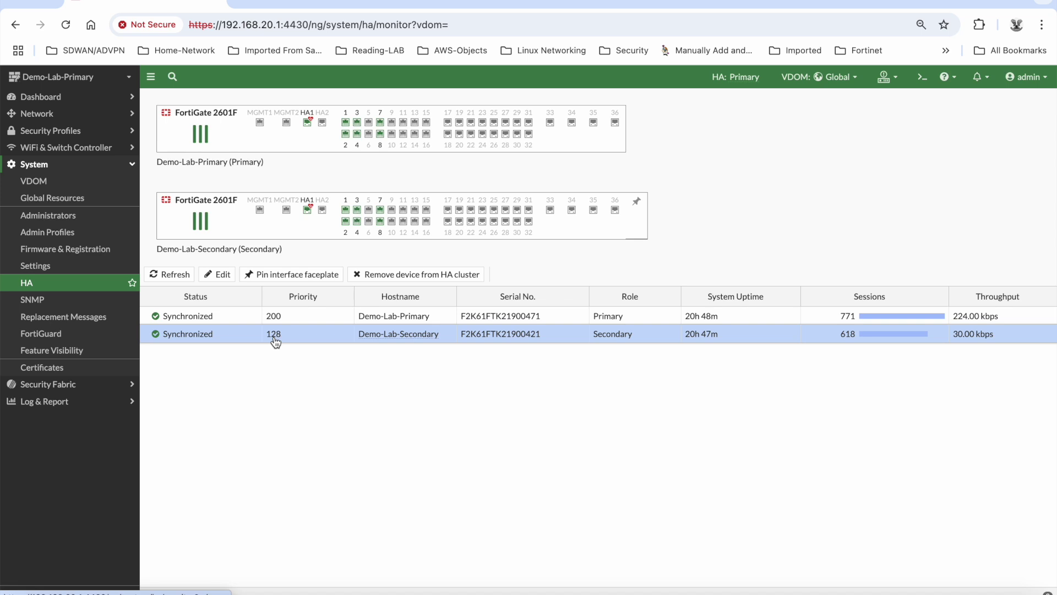
pyautogui.click(295, 317)
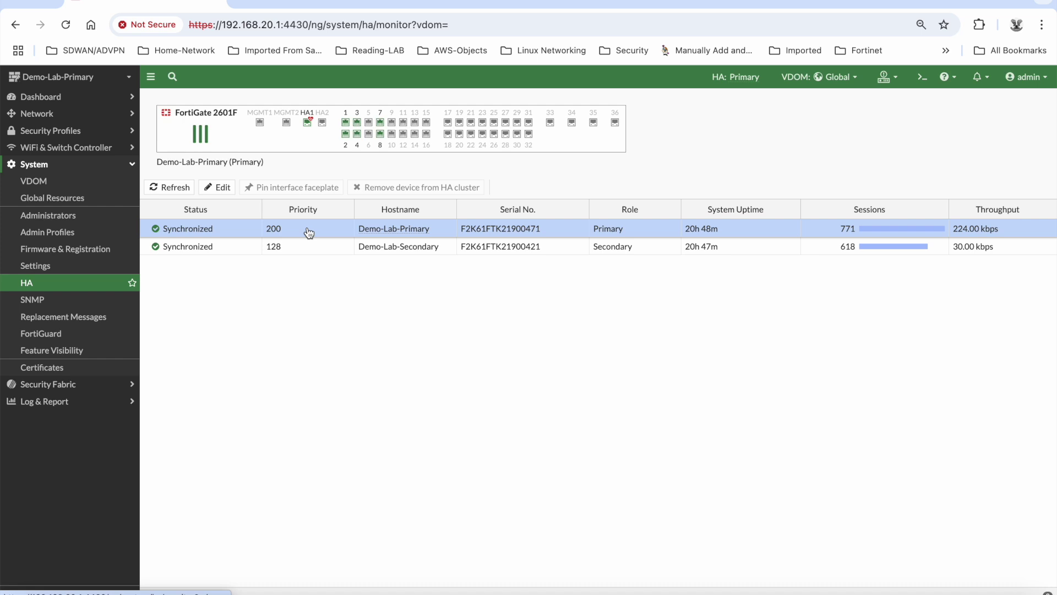
pyautogui.click(298, 248)
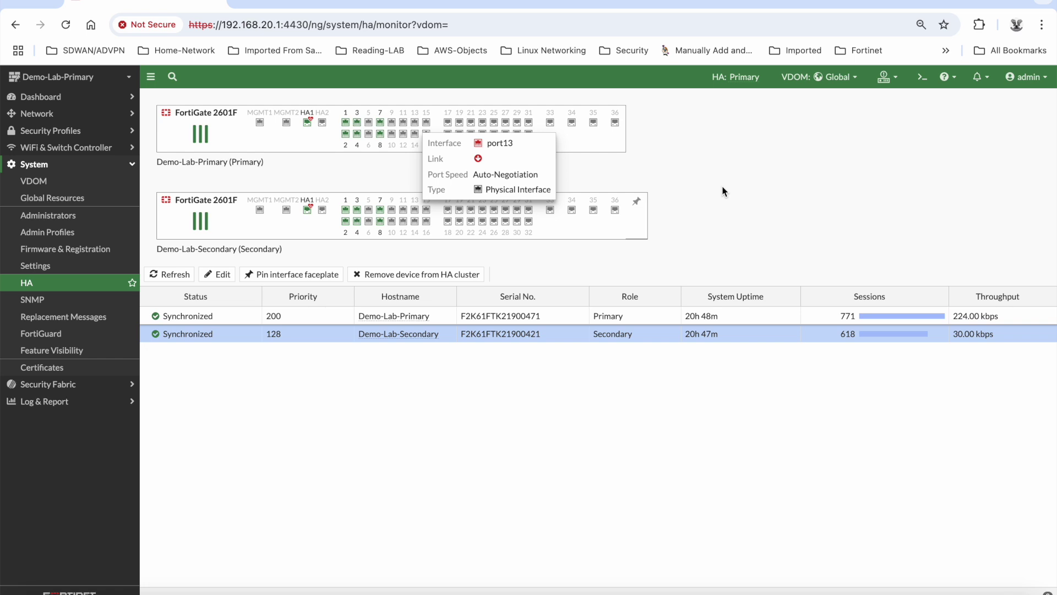
# Switch the GUI from Global into the WAN VDOM
pyautogui.click(820, 77)
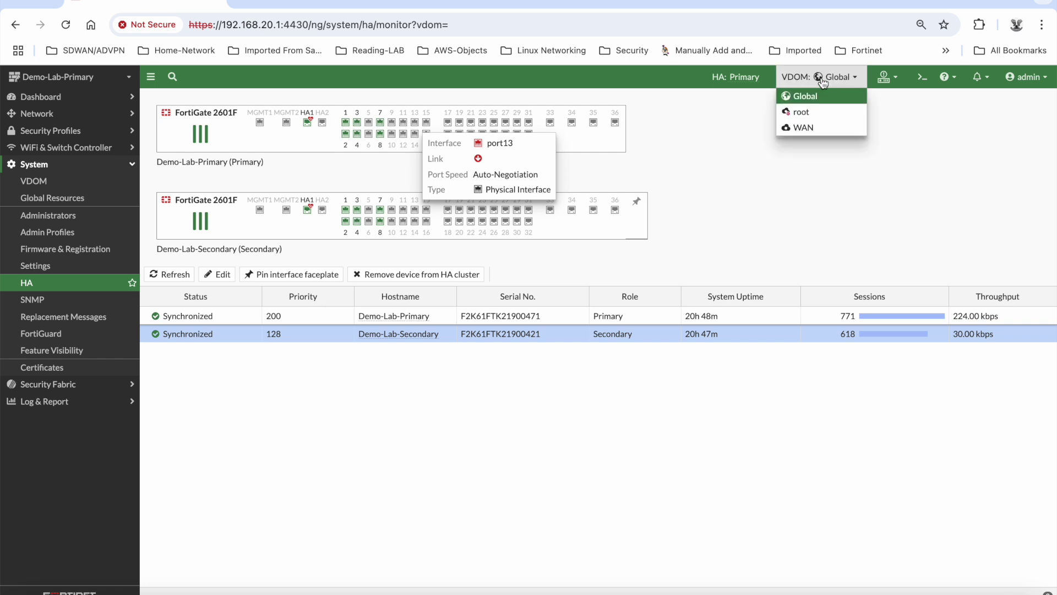
pyautogui.click(796, 128)
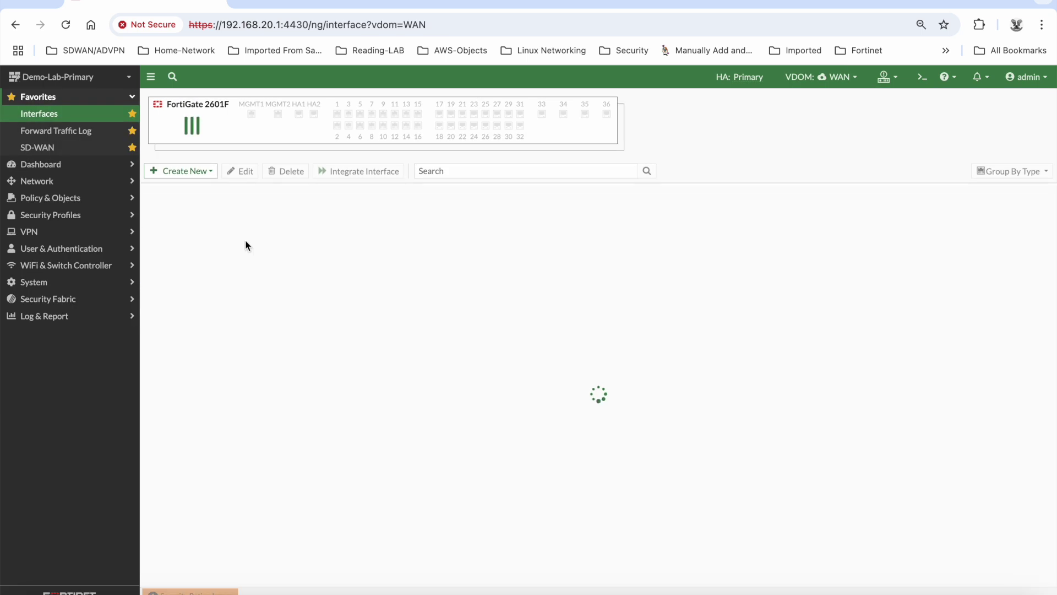
# Review the WAN VDOM's SD-WAN rules, performance SLAs and virtual-wan-link members, then switch to root
pyautogui.click(51, 149)
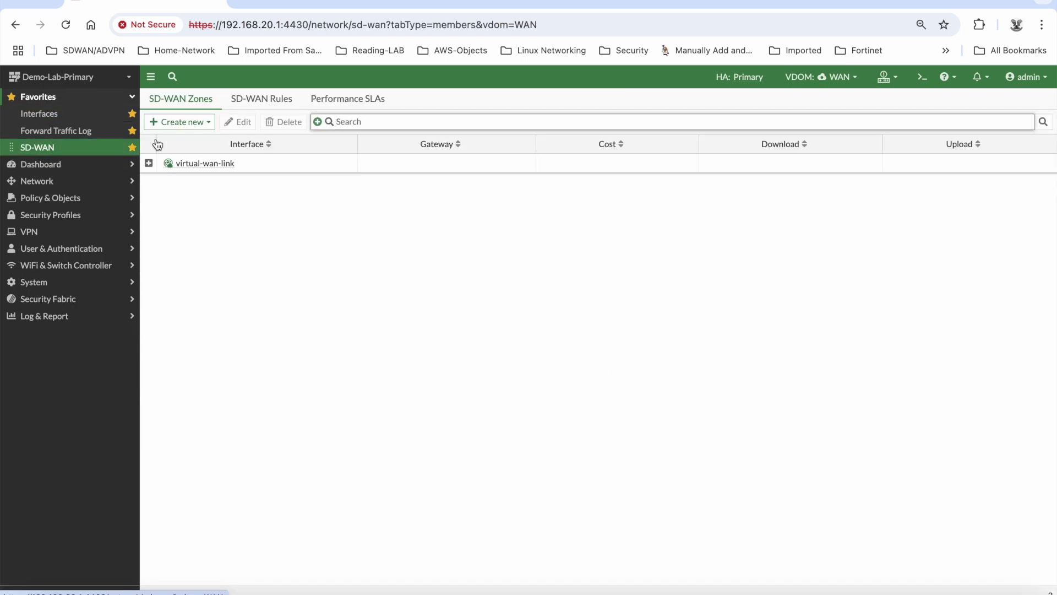
pyautogui.click(267, 100)
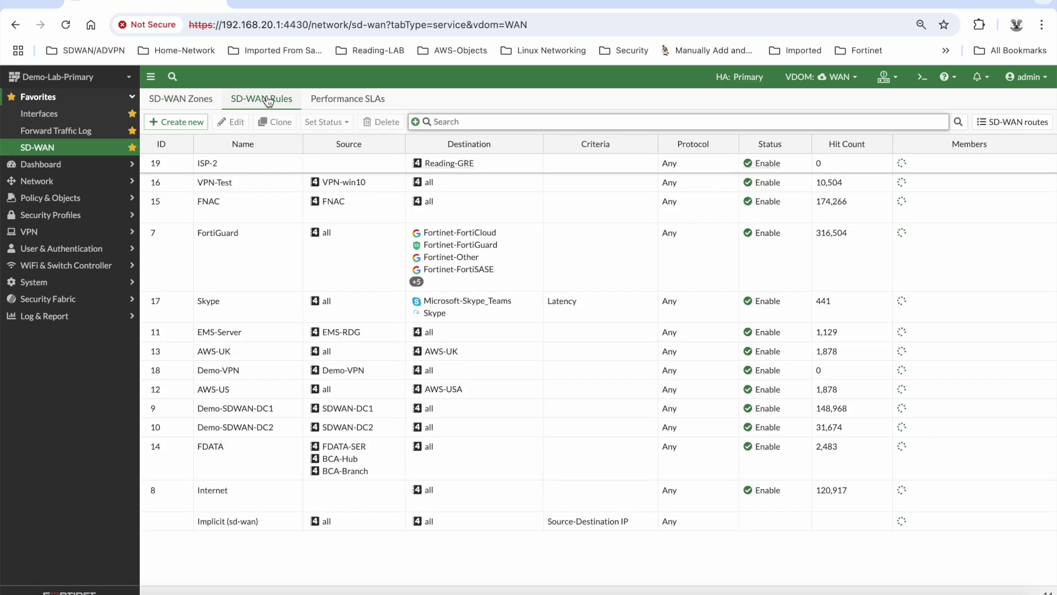
pyautogui.click(345, 100)
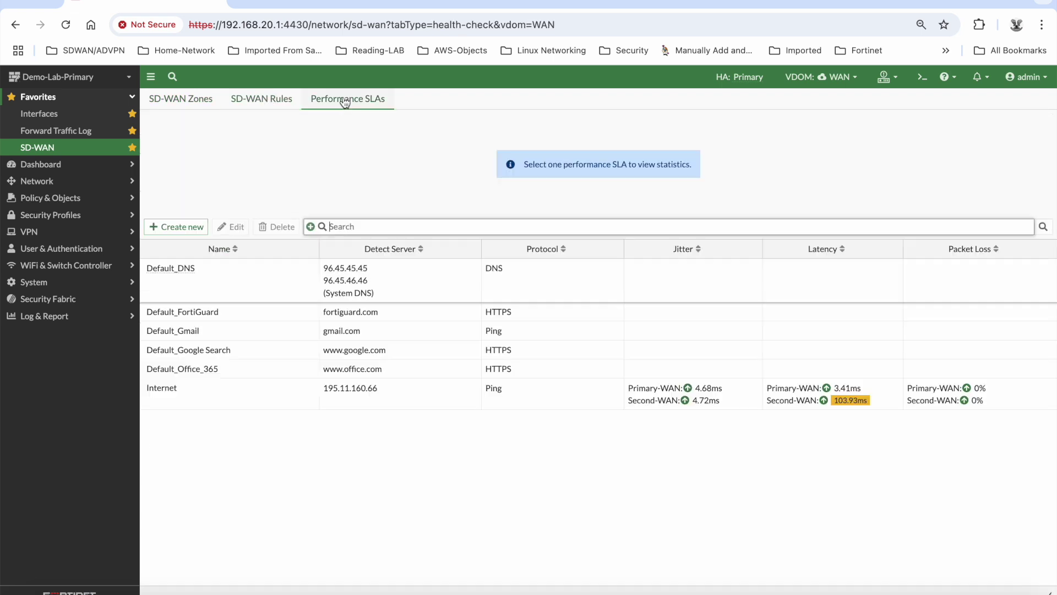
pyautogui.click(201, 105)
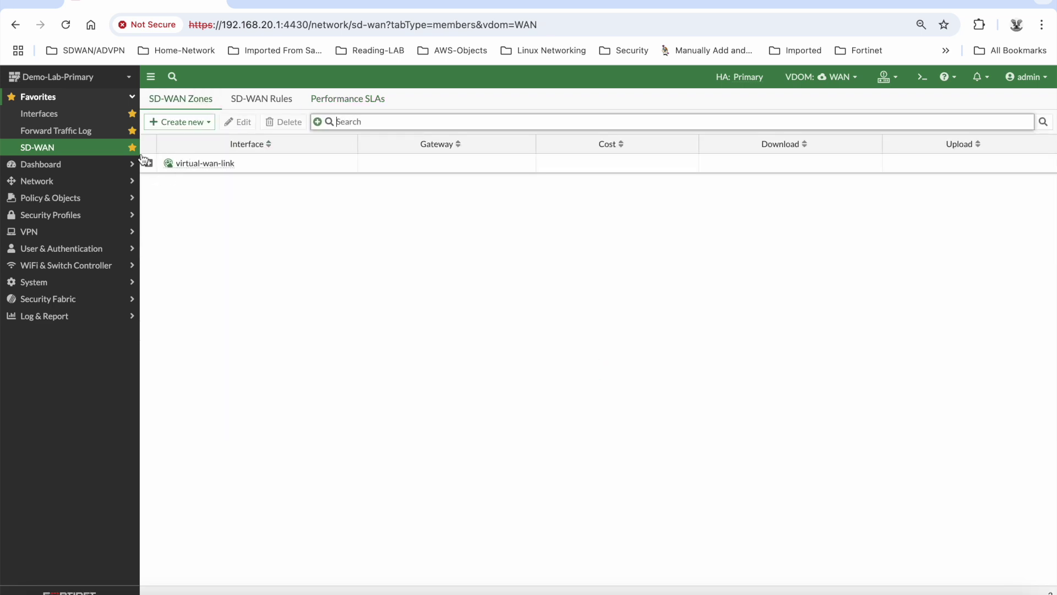
pyautogui.click(149, 163)
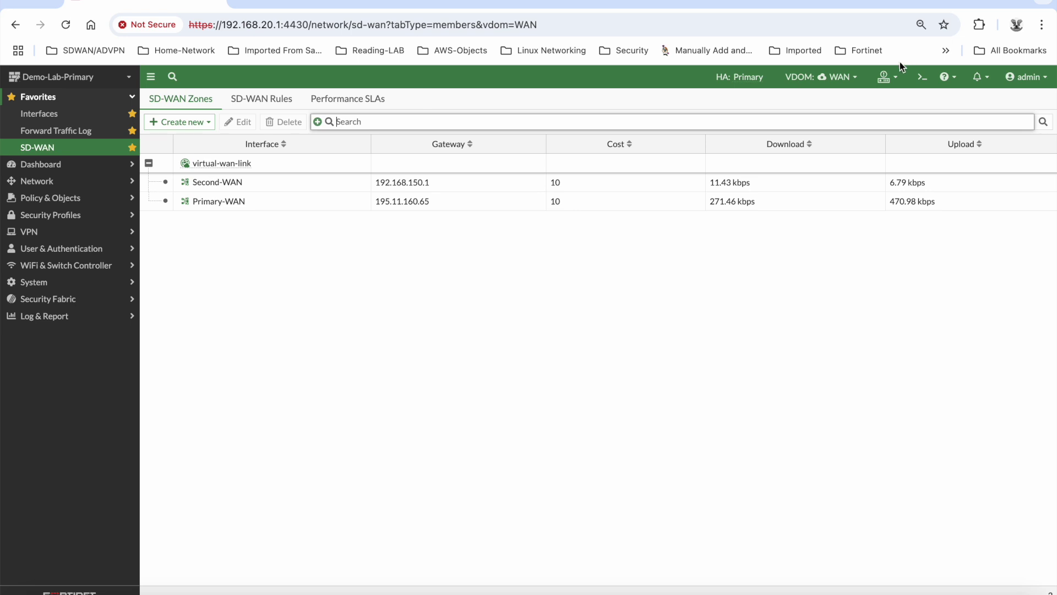
pyautogui.click(853, 80)
pyautogui.click(803, 111)
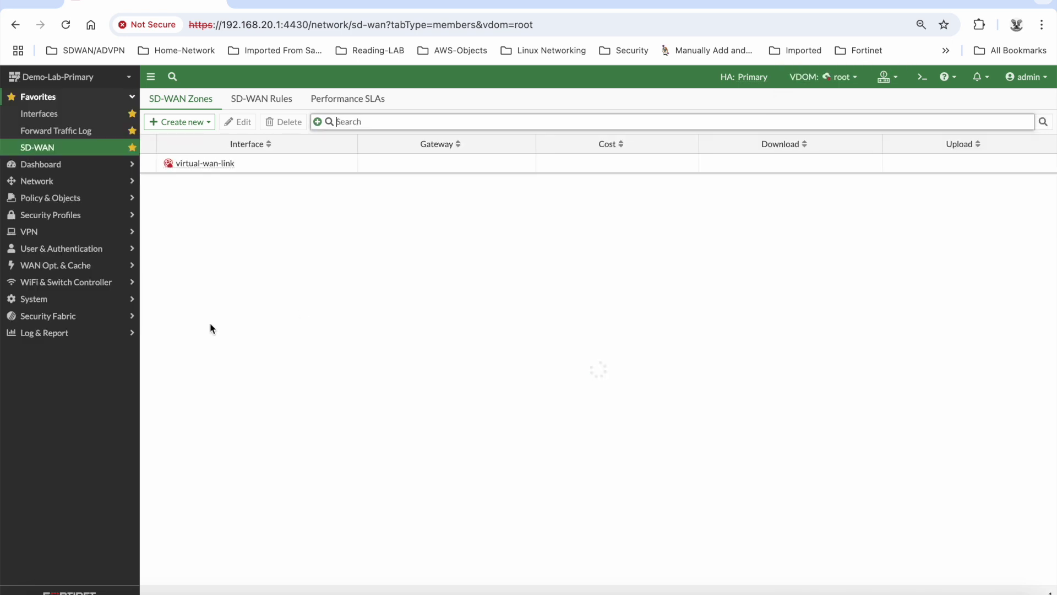
# Check the root VDOM's managed FortiSwitches, FortiSwitch ports and FortiAP, ending on the switch list
pyautogui.click(70, 282)
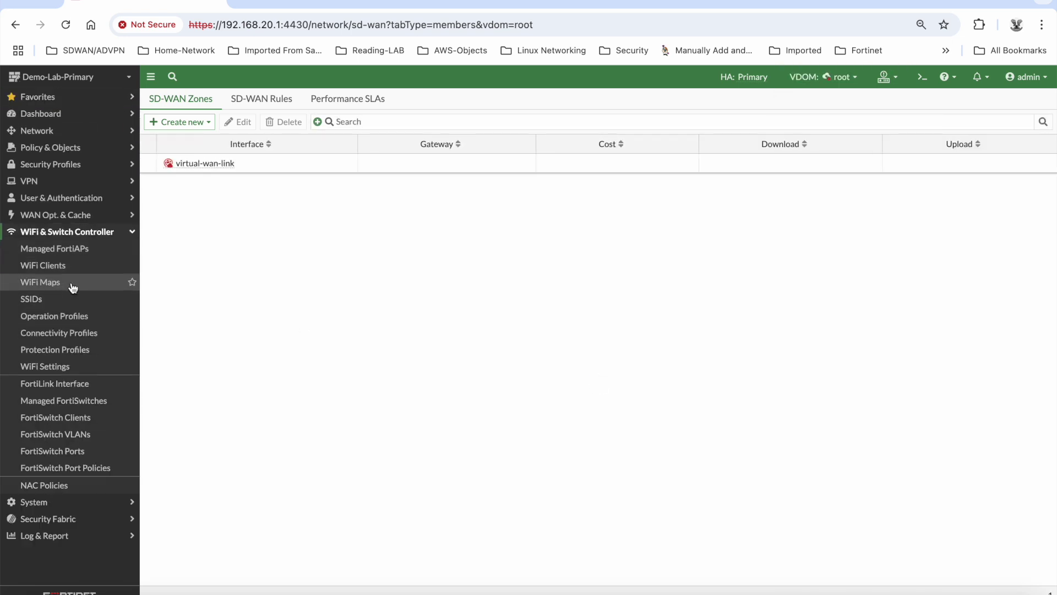
pyautogui.click(71, 401)
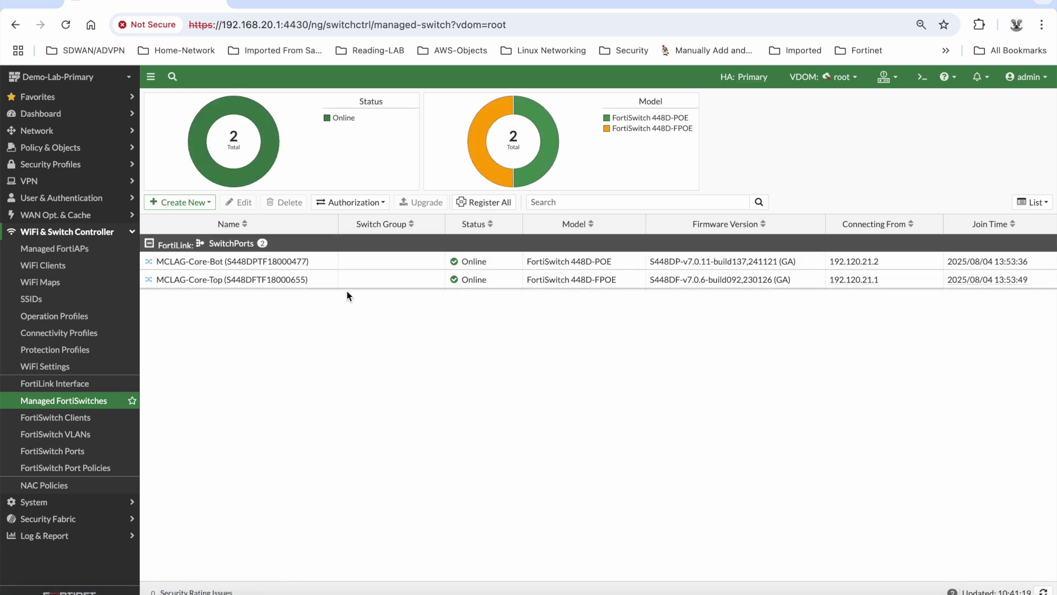
pyautogui.click(91, 451)
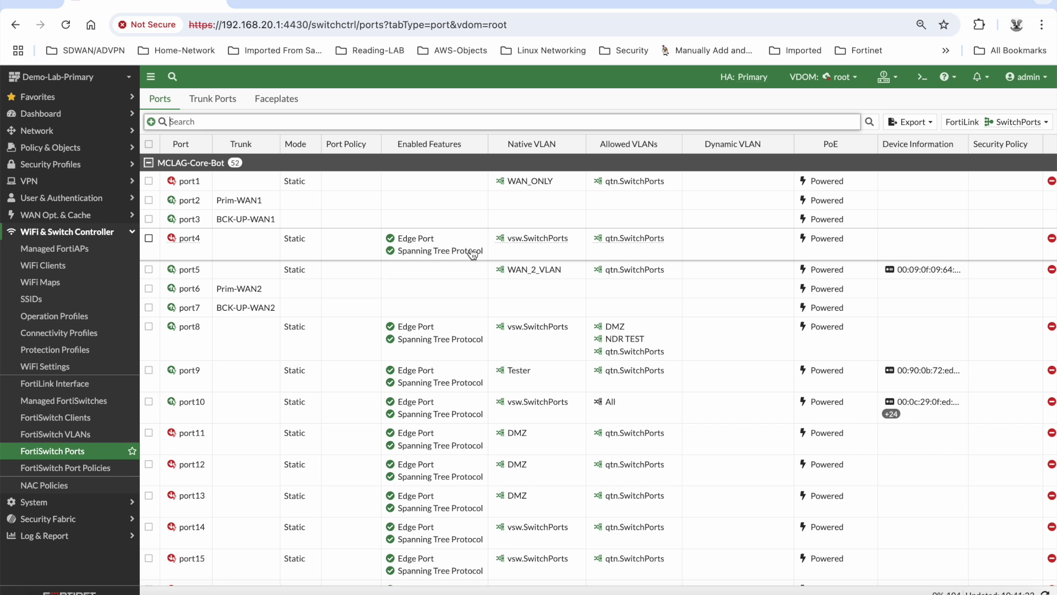
pyautogui.click(88, 248)
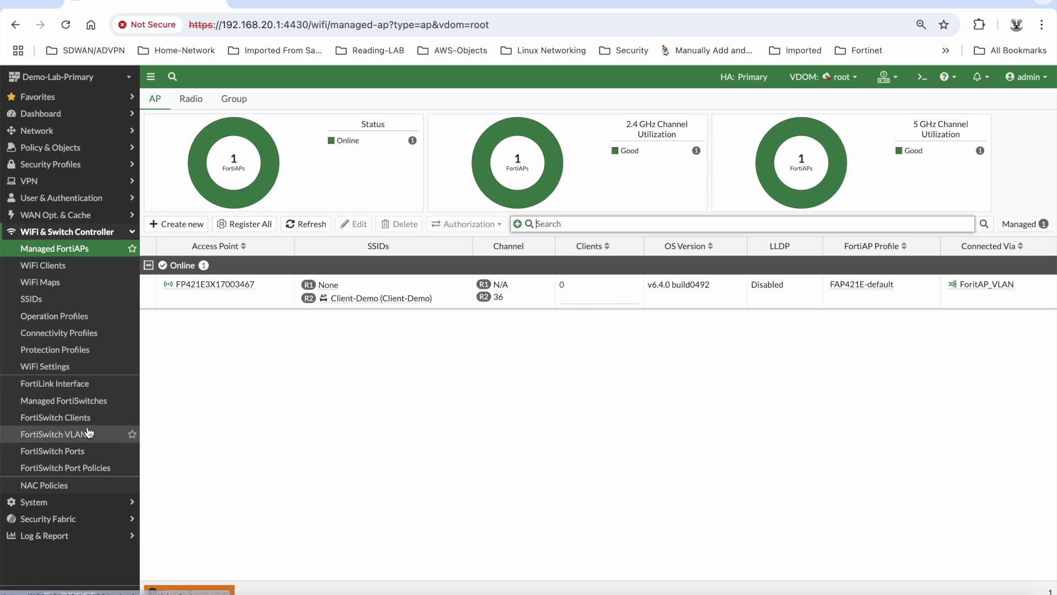
pyautogui.click(85, 407)
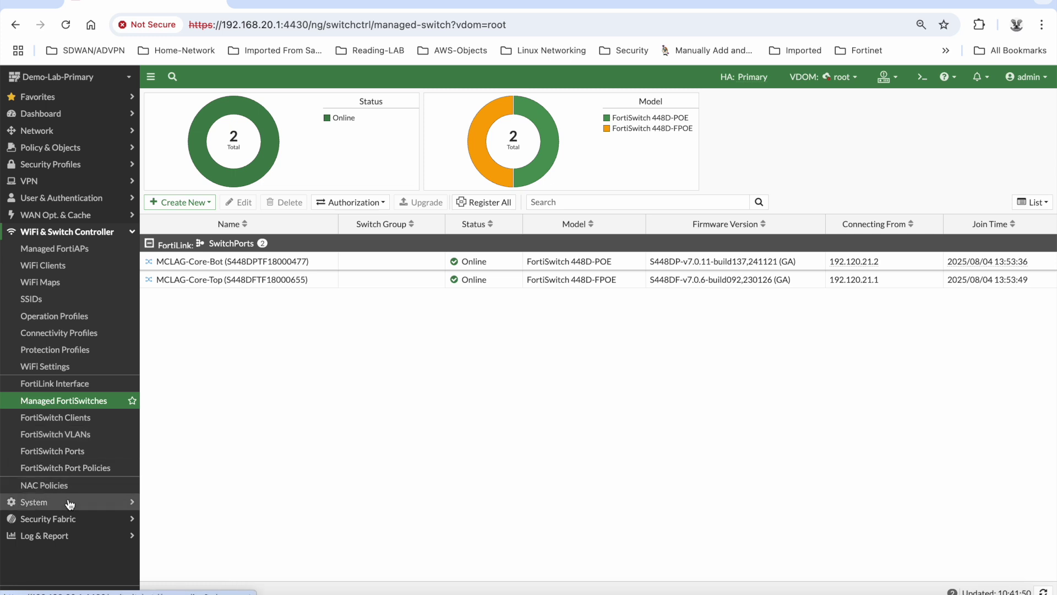
pyautogui.click(64, 518)
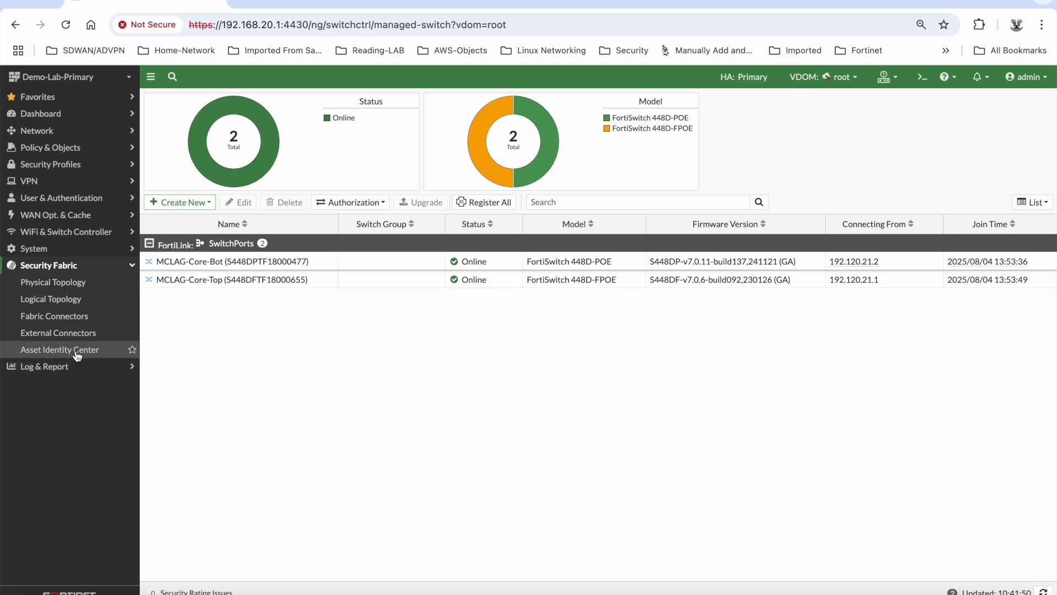
# Review Fabric Connectors showing FortiAnalyzer and FortiClient EMS connected and both FortiSwitches authorized
pyautogui.click(81, 322)
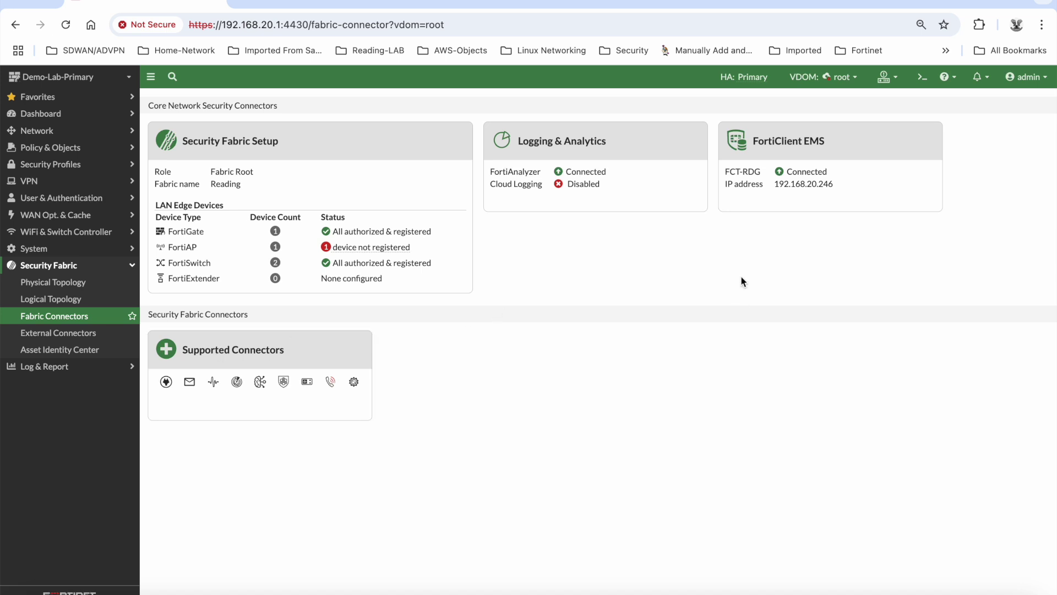
pyautogui.click(1030, 79)
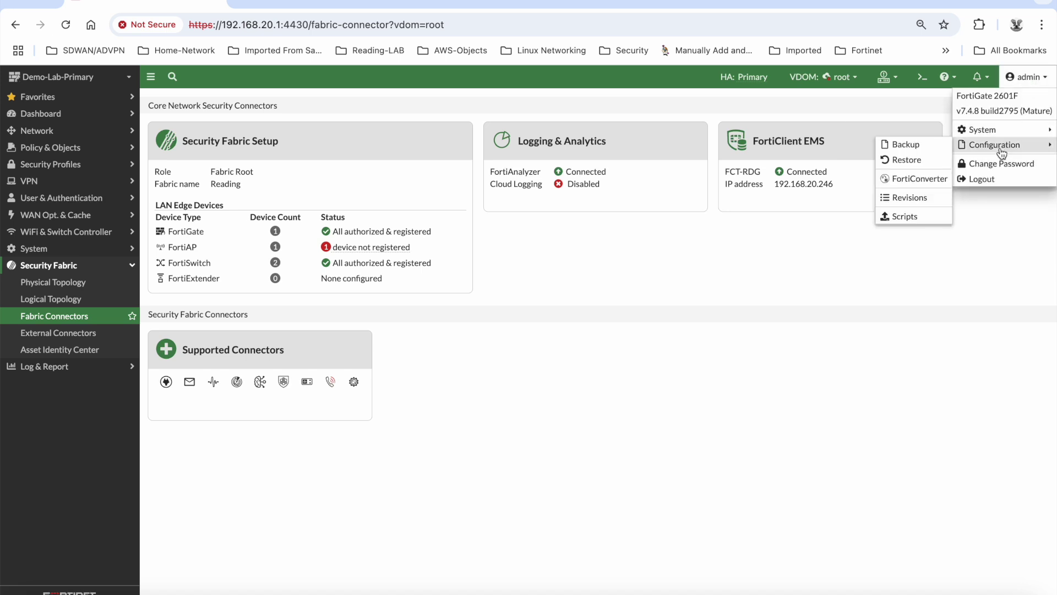
# Show the admin menu's Configuration submenu with backup, restore, revisions and FortiConverter options
pyautogui.moveTo(982, 150)
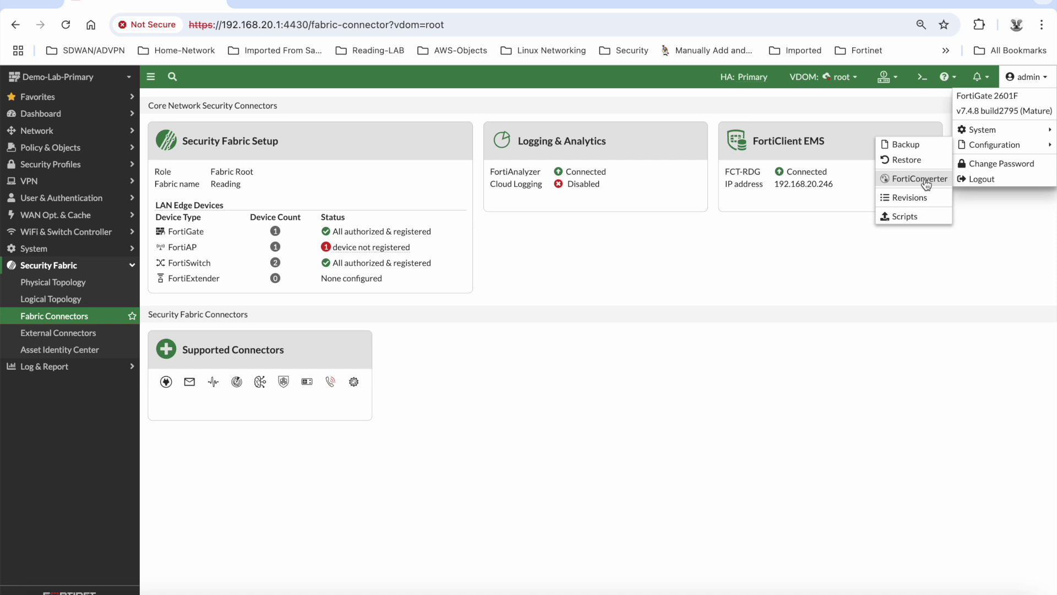
# Dismiss the admin menu to review the Fabric Connectors statuses on the primary unit
pyautogui.click(868, 281)
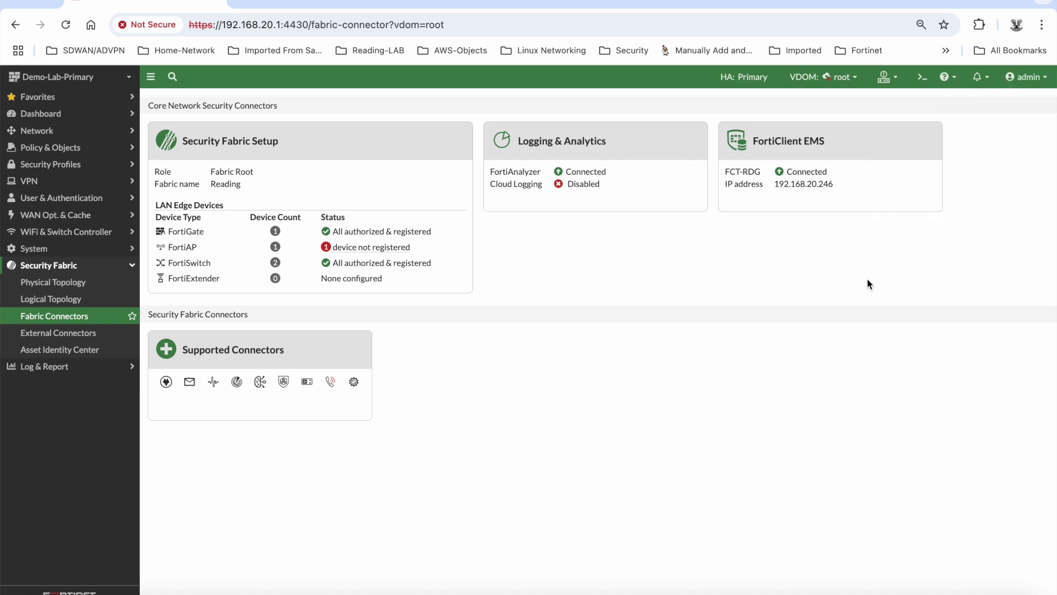